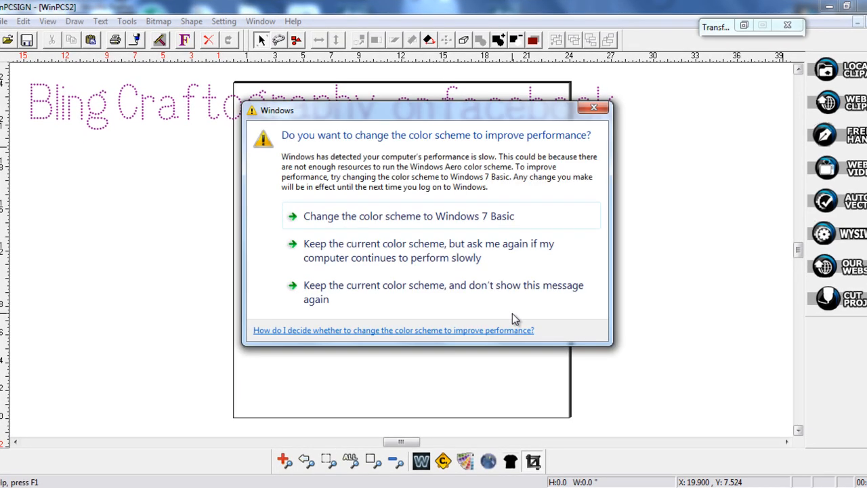
Step: Import "wine and mascara sep out by color.eps" from the Documents library, converting it as a vector
left_click(593, 108)
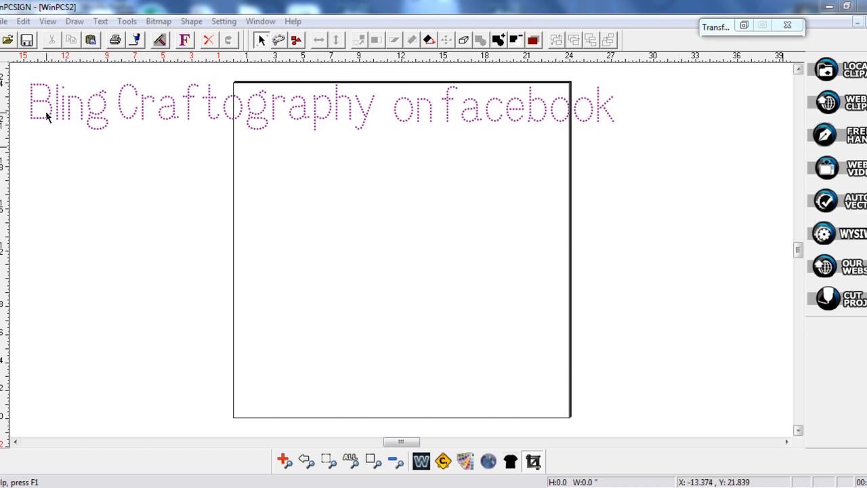
left_click(4, 21)
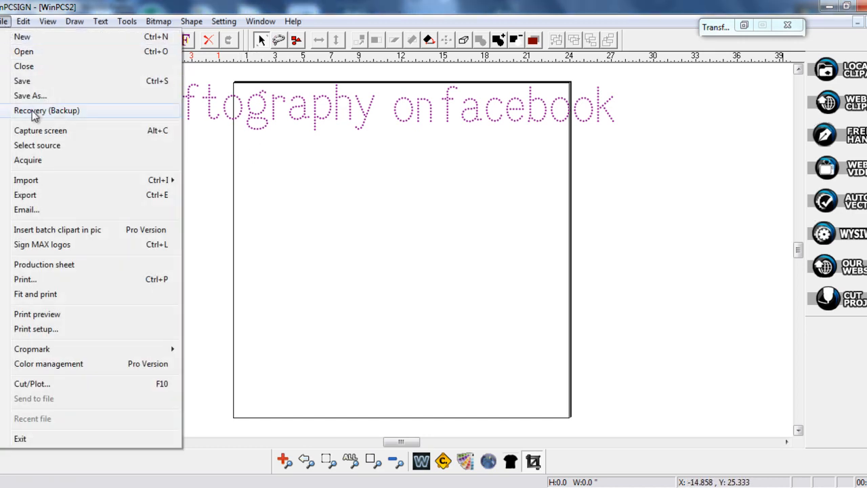
mouse_move(50, 183)
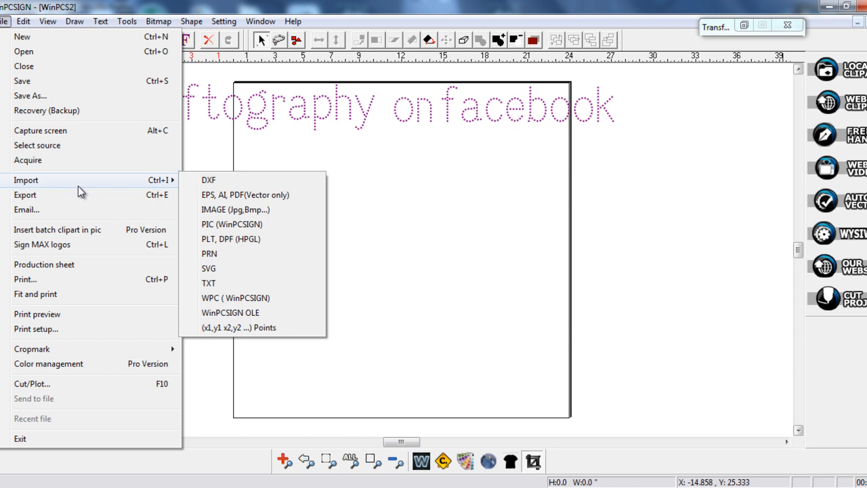
left_click(201, 196)
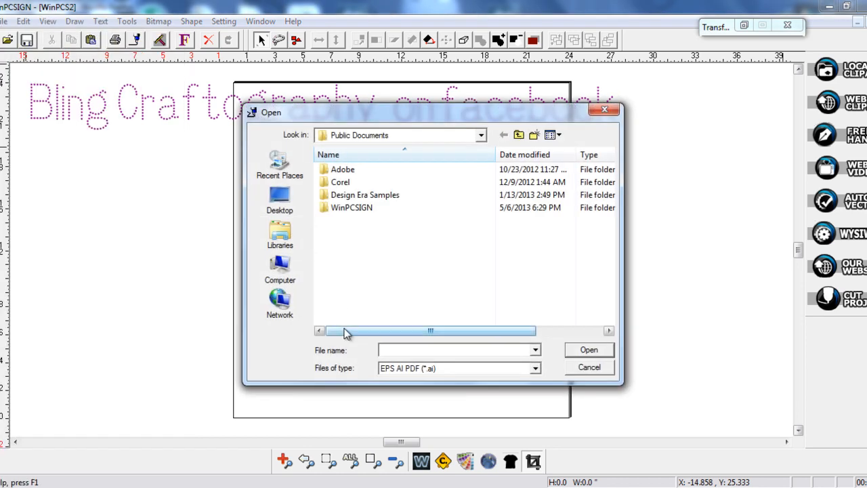
left_click(280, 237)
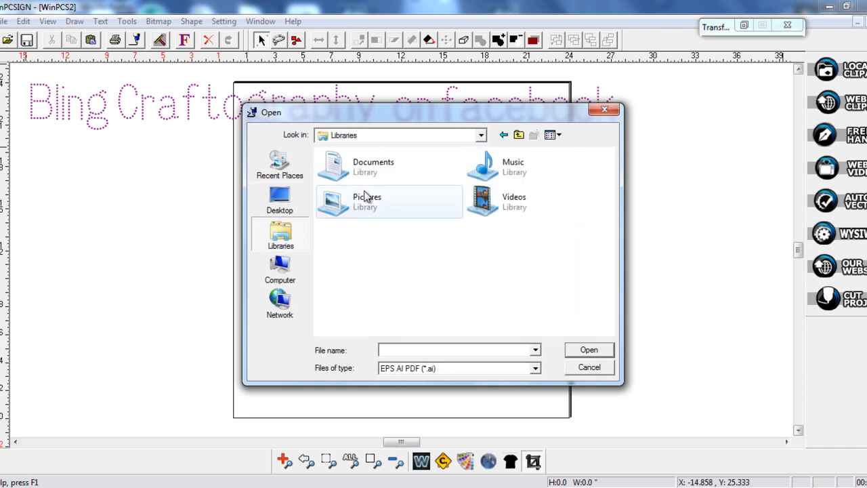
double_click(374, 167)
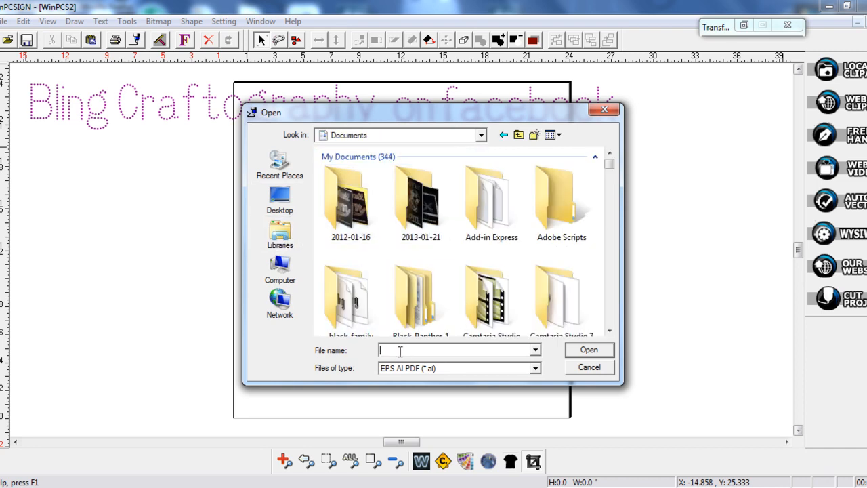
type("wine")
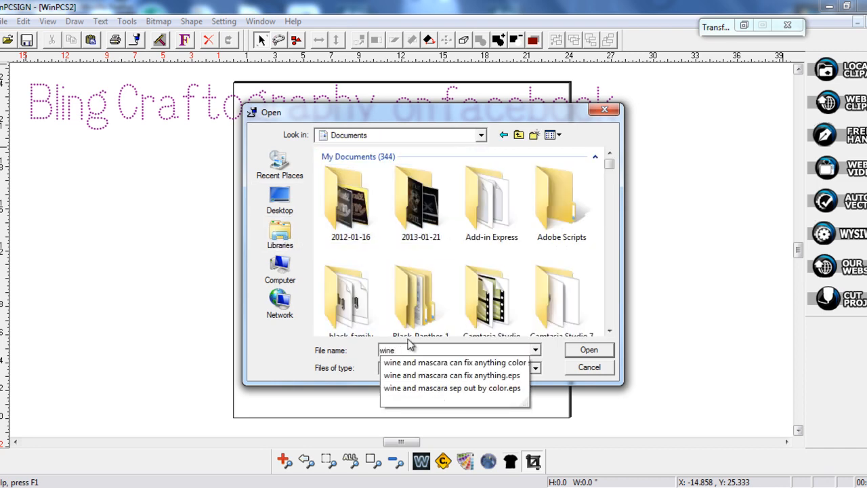
left_click(421, 388)
left_click(584, 350)
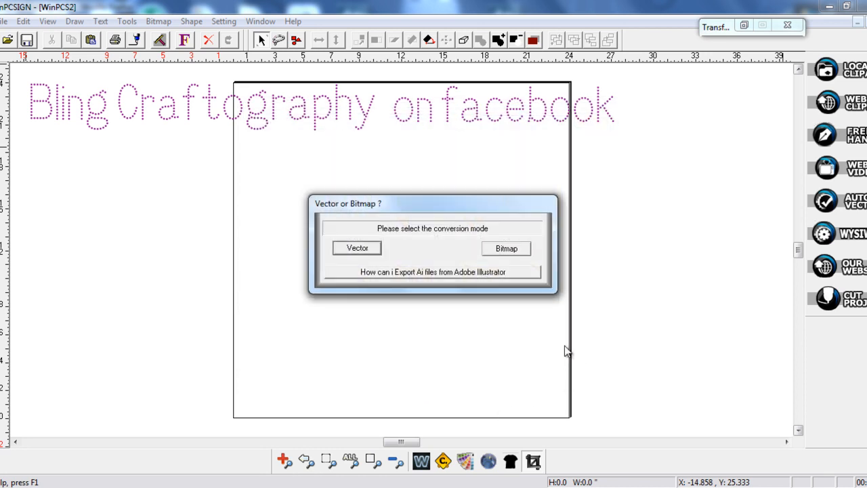
left_click(375, 250)
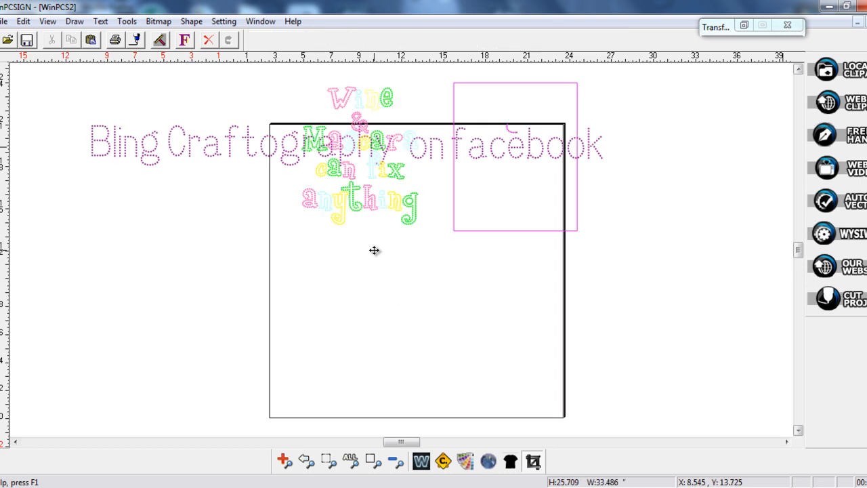
Step: Shrink the "Bling Craftography on facebook" text to about 18.4 inches wide and place it off the page, above and to its left
left_click(184, 156)
left_click_drag(184, 156, 133, 149)
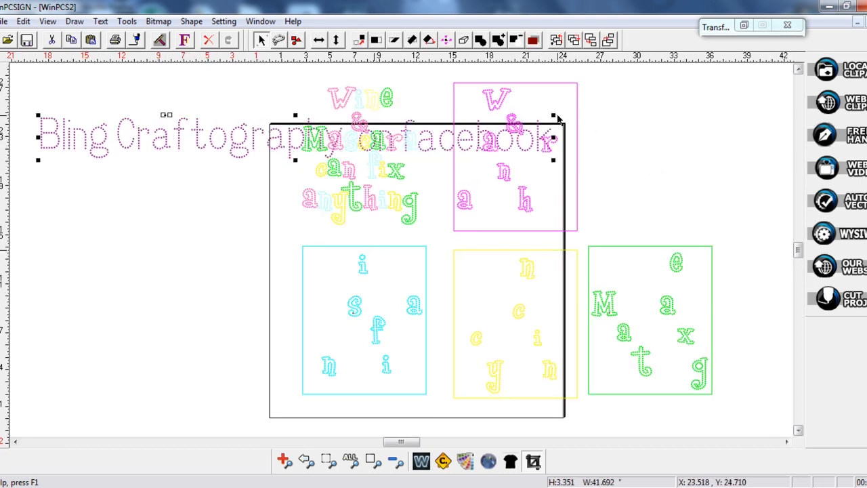
left_click(552, 115)
left_click(538, 135)
left_click_drag(553, 116, 262, 134)
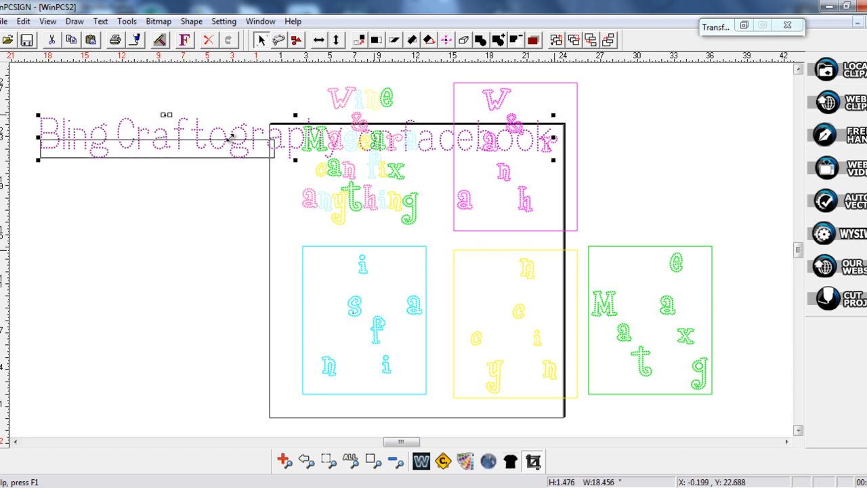
left_click_drag(212, 148, 189, 80)
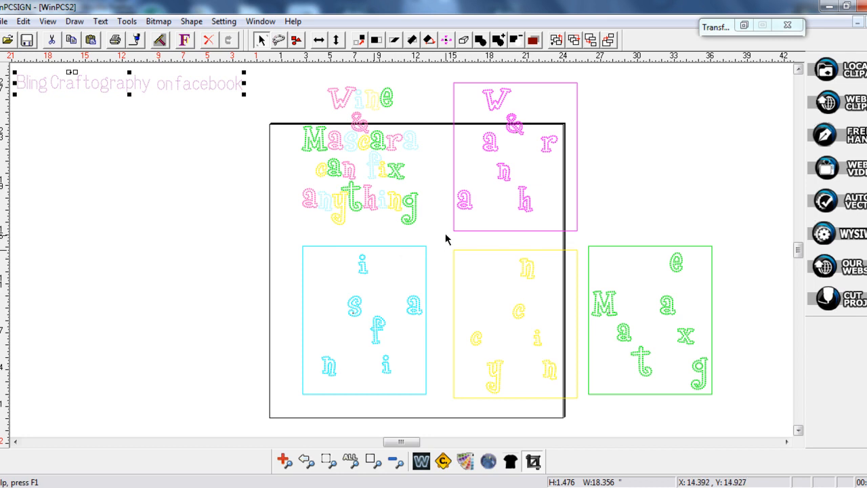
Step: Move the whole imported design so its left side lines up with the page's left edge
left_click_drag(341, 103, 312, 119)
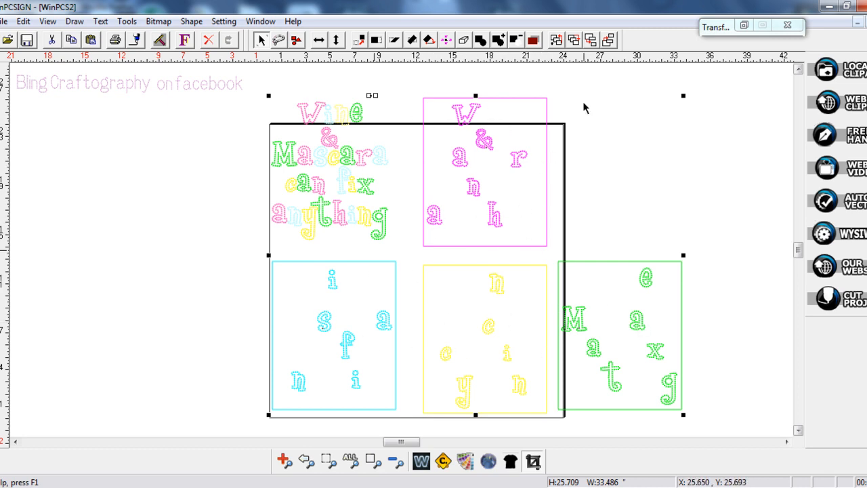
left_click(549, 100)
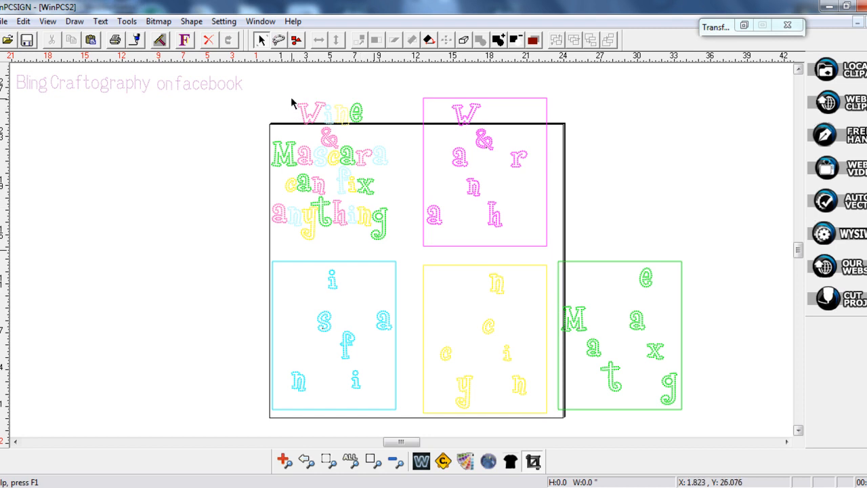
left_click(311, 122)
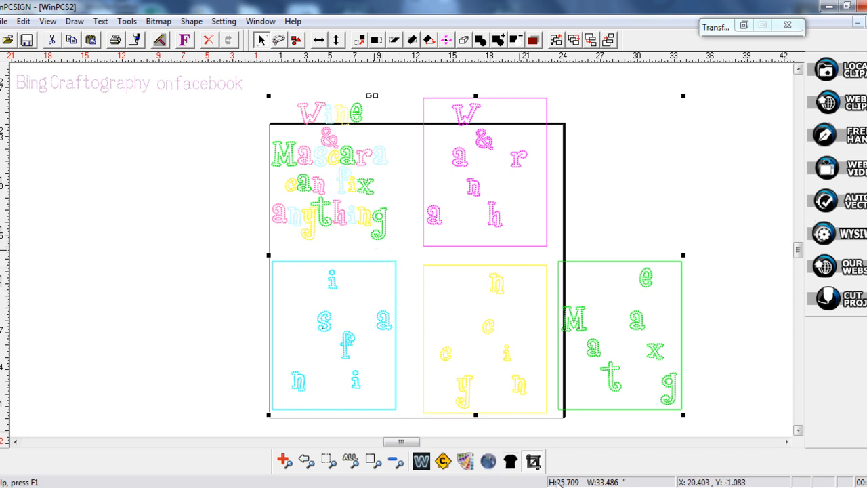
left_click(195, 145)
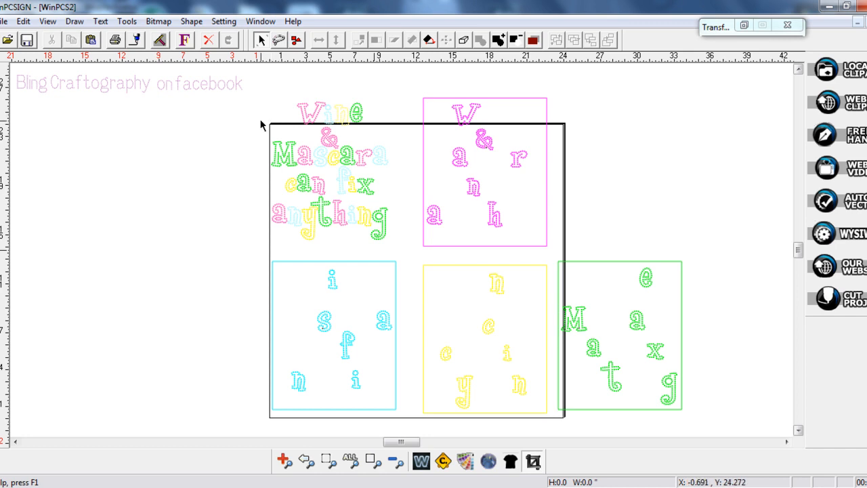
Step: Set the sign page size to 24 inches wide by 12 inches high
left_click(223, 21)
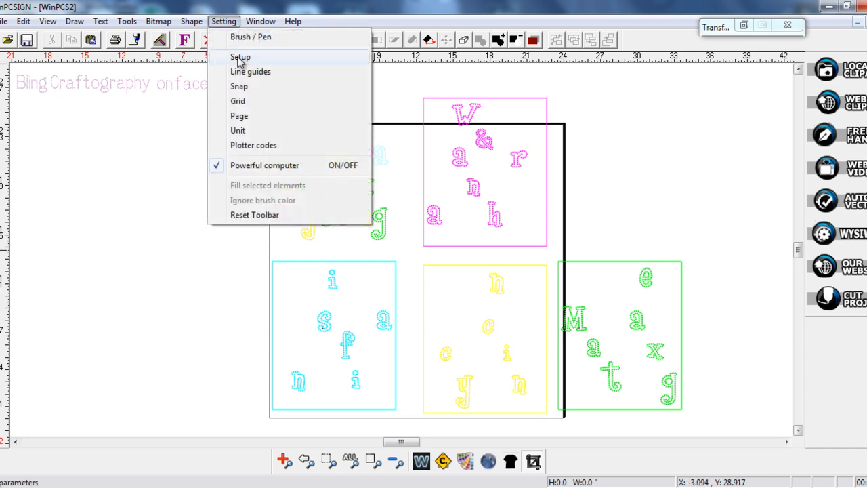
left_click(241, 116)
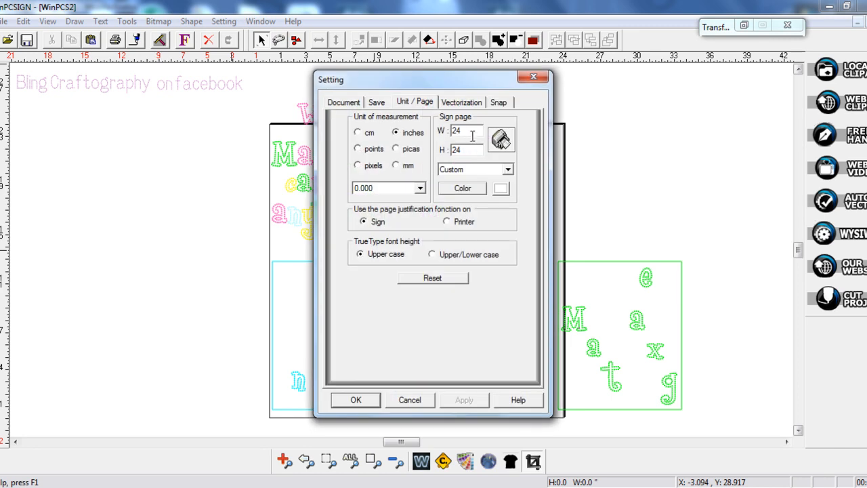
left_click_drag(463, 149, 452, 150)
key("Num_Lock")
type("2412")
left_click_drag(479, 152, 444, 153)
type("12")
left_click(362, 400)
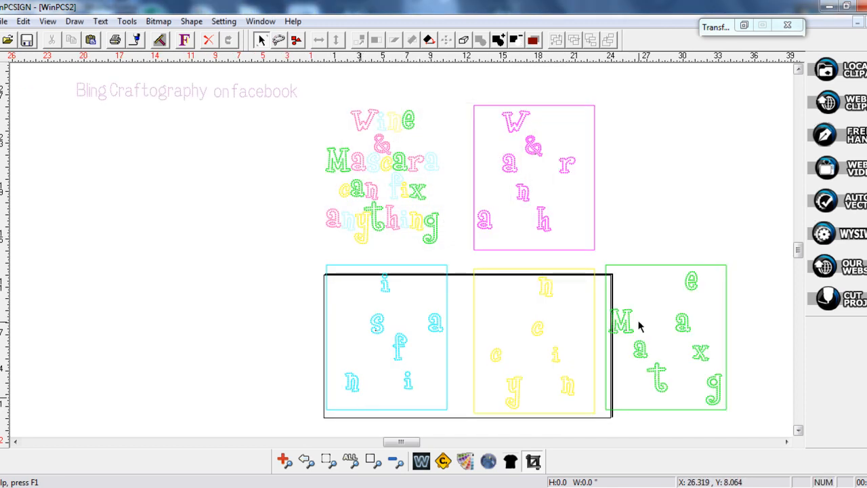
Step: Break all grouping in the imported Wine & Mascara artwork, then deselect it
mouse_move(797, 250)
left_mouse_down()
mouse_move(800, 259)
mouse_move(797, 249)
left_mouse_up()
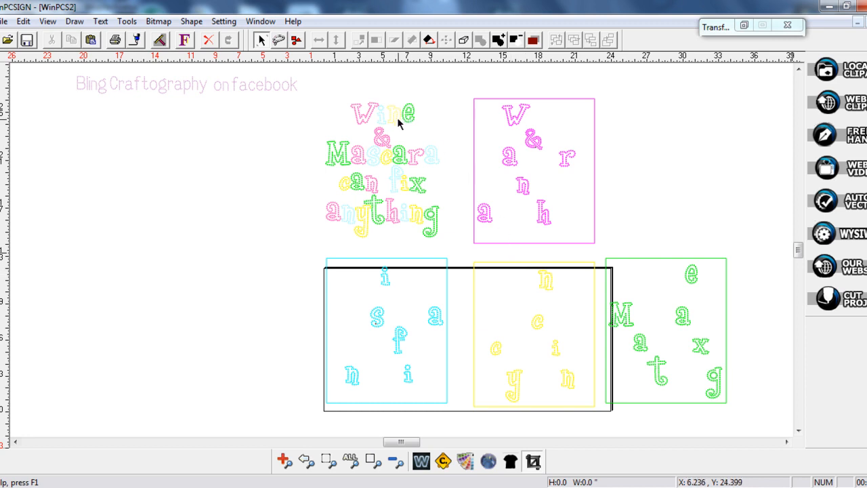
key("ctrl+a")
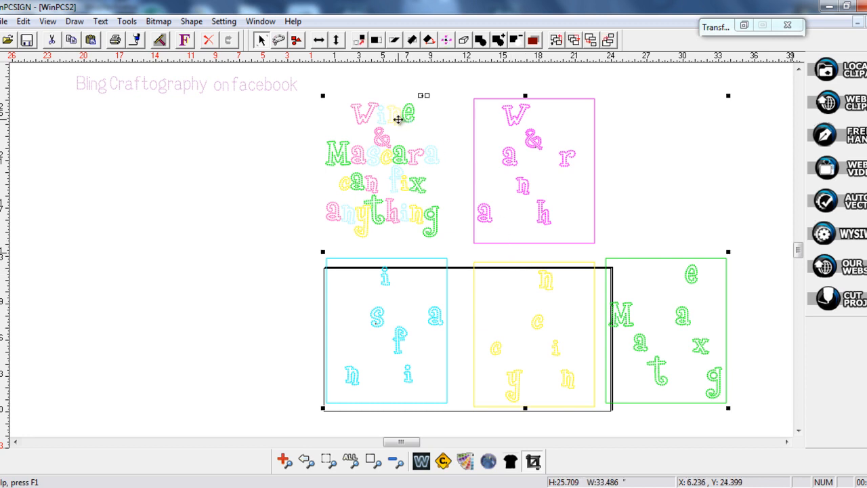
left_click(193, 22)
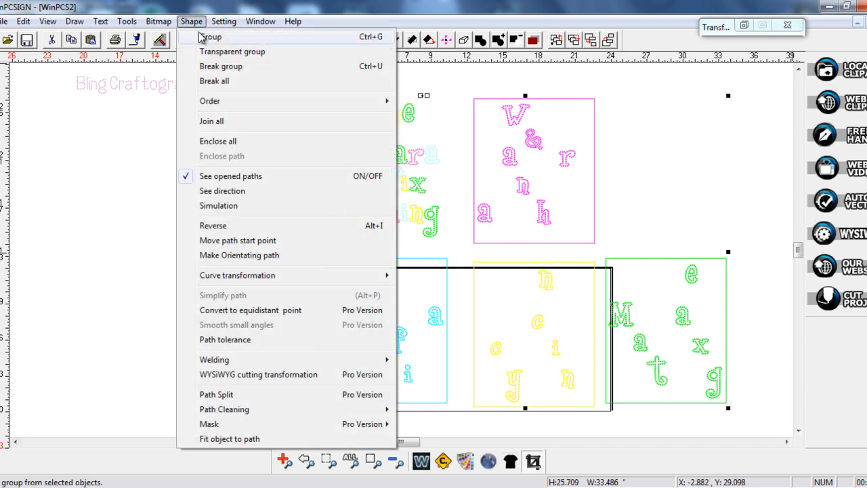
left_click(210, 81)
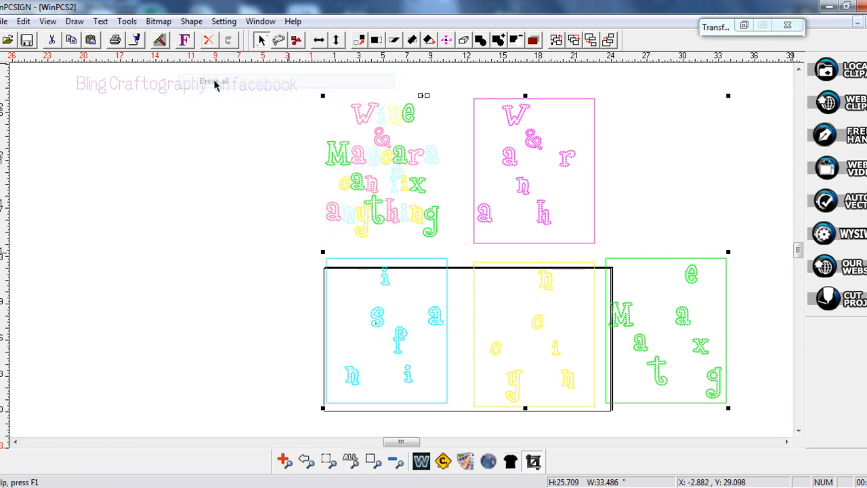
left_click(300, 162)
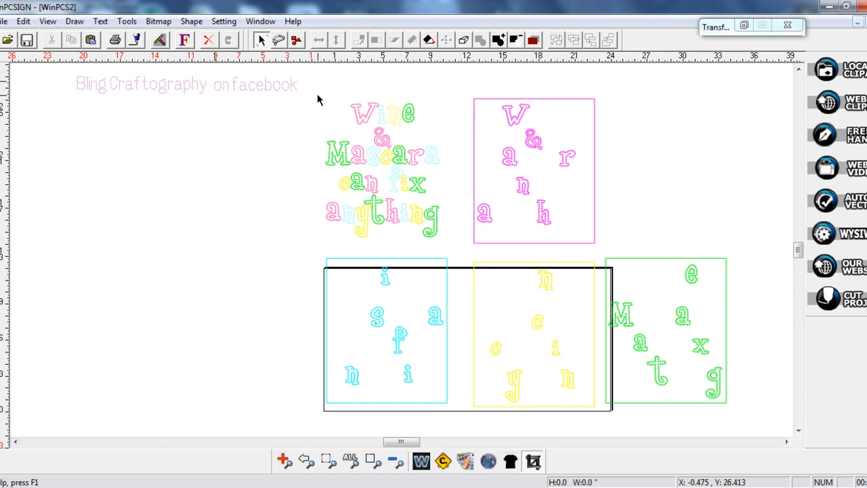
Step: Move the multicolored design and the four framed color layers off the page into the empty area left of it
left_click_drag(301, 79, 635, 296)
left_click_drag(564, 236, 270, 262)
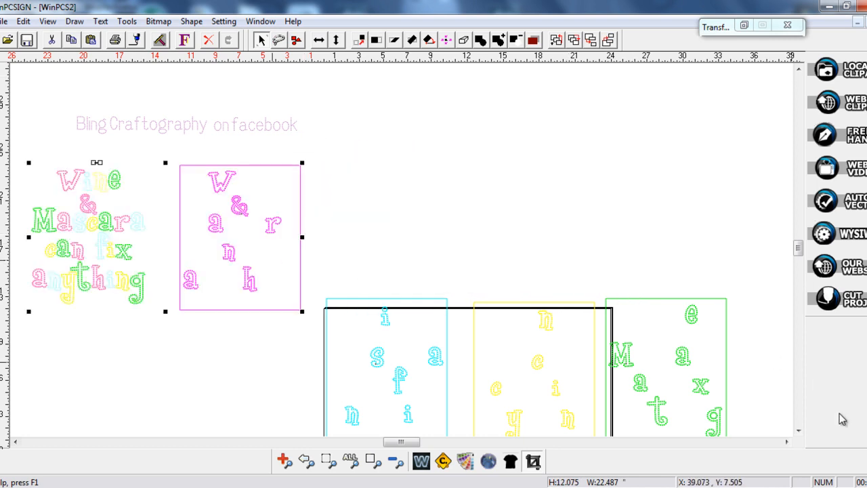
left_click(798, 430)
left_click(798, 431)
left_click(798, 430)
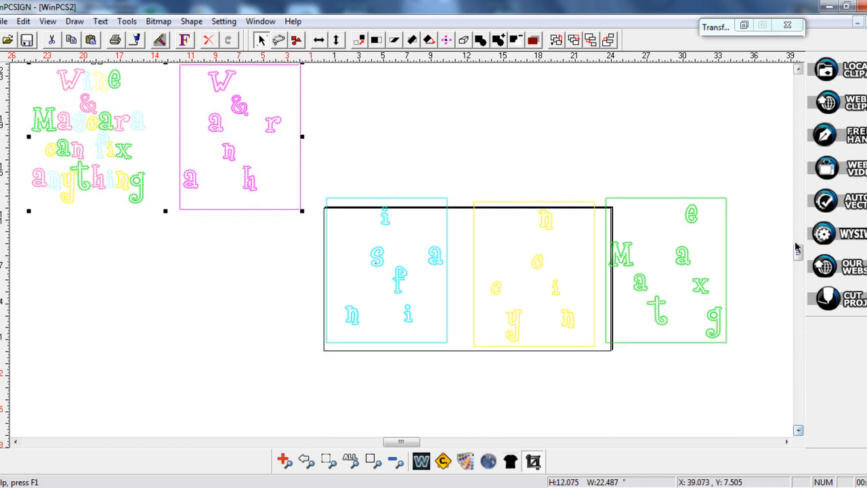
left_click_drag(314, 172, 758, 382)
left_click_drag(573, 270, 154, 313)
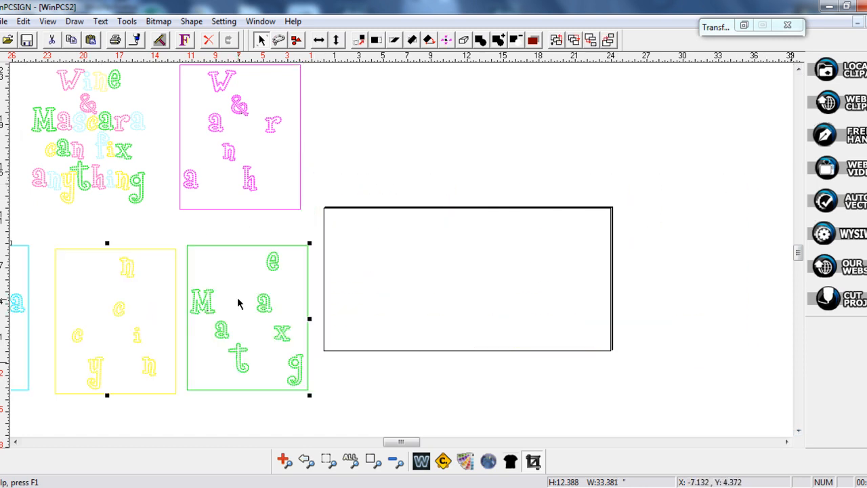
Step: Group all the letters of the full multicolored Wine & Mascara design into one object
left_click(395, 460)
left_click(427, 201)
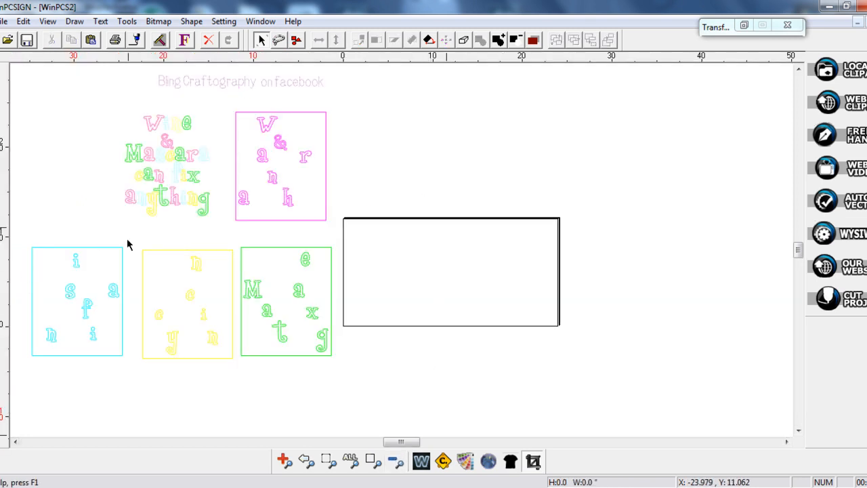
left_click_drag(97, 101, 220, 227)
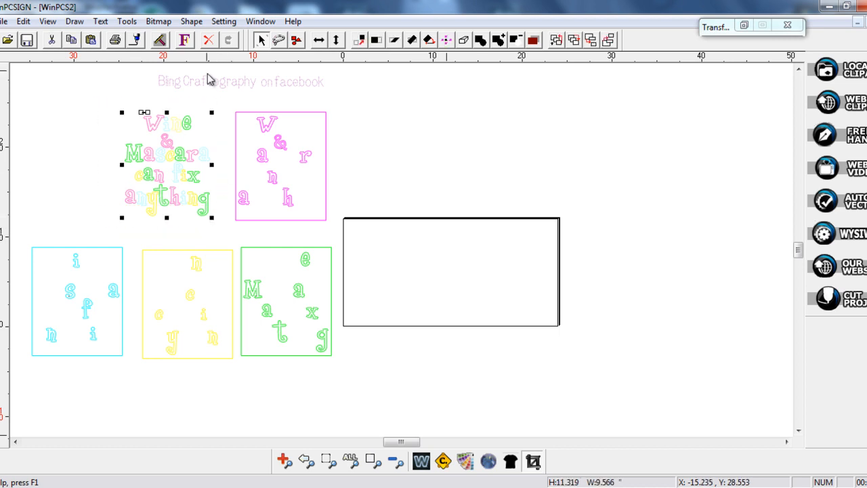
left_click(191, 21)
left_click(210, 34)
left_click(232, 106)
Step: Group the magenta frame with its letters, and the cyan frame with its letters, as two separate groups
left_click_drag(244, 113, 342, 240)
left_click(191, 21)
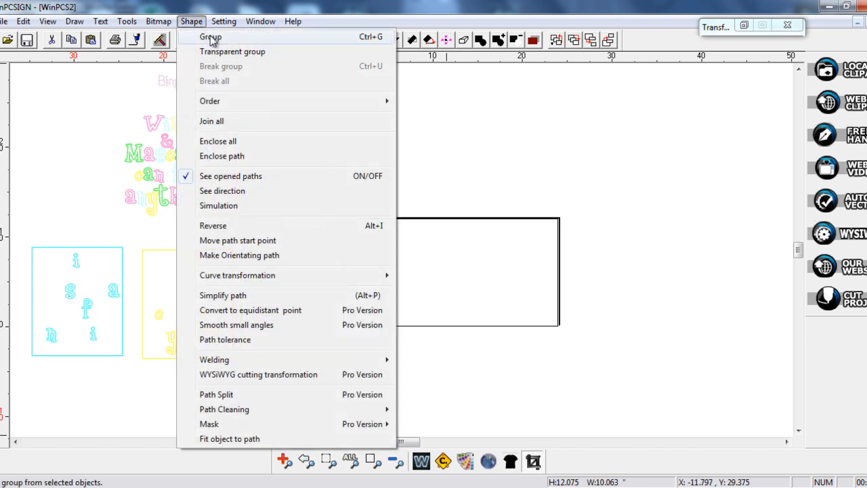
left_click(210, 33)
left_click_drag(25, 230, 135, 369)
left_click(191, 21)
left_click(210, 33)
Step: Group the yellow frame with its letters, and the green frame with its letters, as two separate groups
left_click_drag(130, 236, 237, 370)
left_click(191, 21)
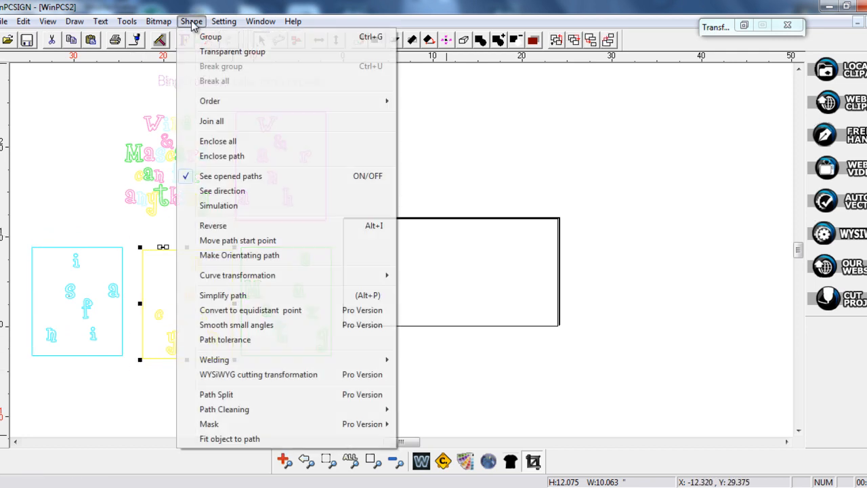
left_click(210, 33)
left_click_drag(233, 232, 346, 380)
left_click(191, 21)
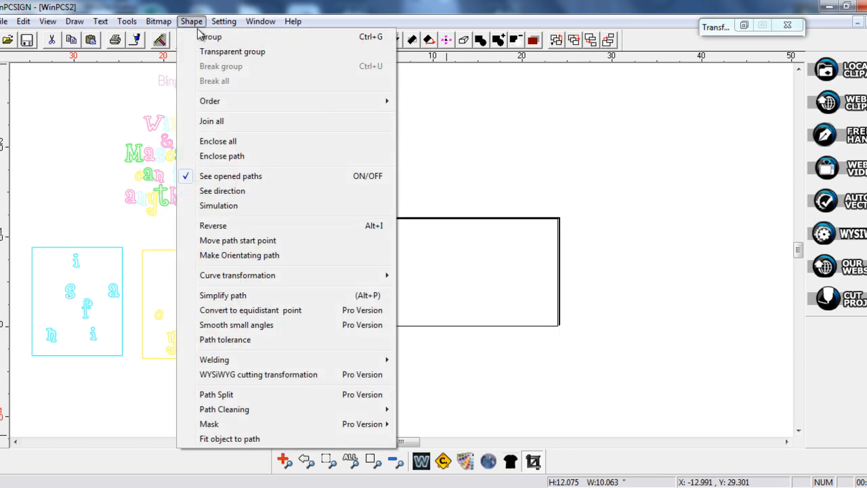
left_click(208, 33)
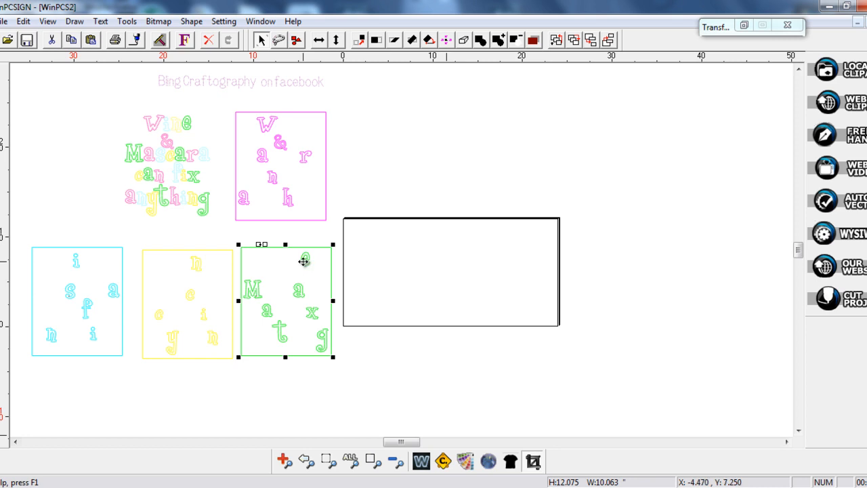
Step: Move the grouped multicolored design about 6 inches left, farther from the magenta layer, and deselect it
left_click(84, 142)
left_click_drag(92, 103, 223, 228)
left_click_drag(192, 194, 139, 193)
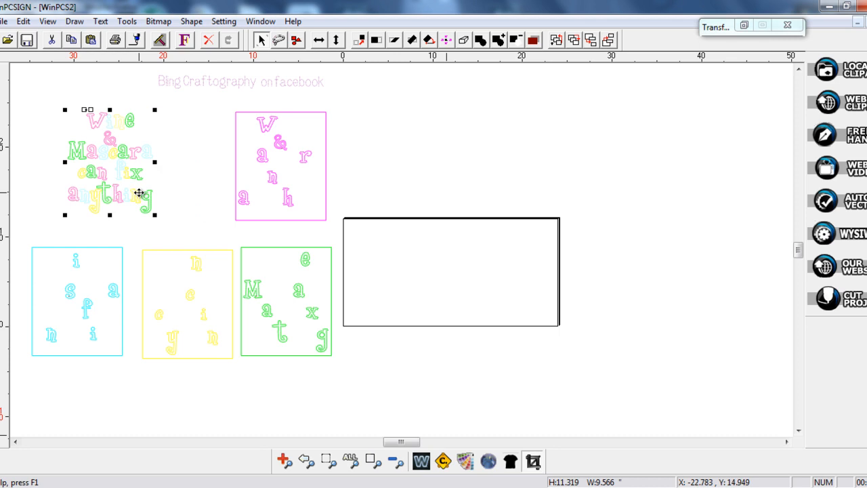
left_click(24, 185)
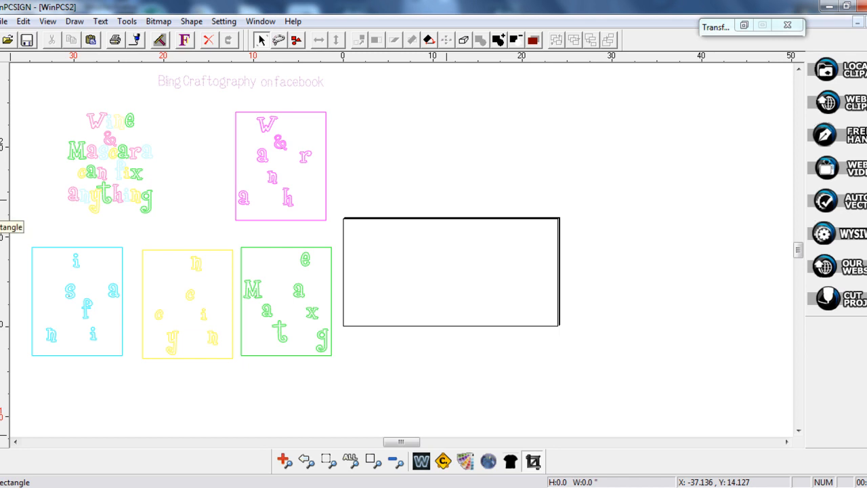
Step: Draw a rectangle about 14.4 by 14.1 inches over the multicolored design and send it to the back
left_click(1, 224)
left_click_drag(43, 100, 172, 228)
left_click(2, 99)
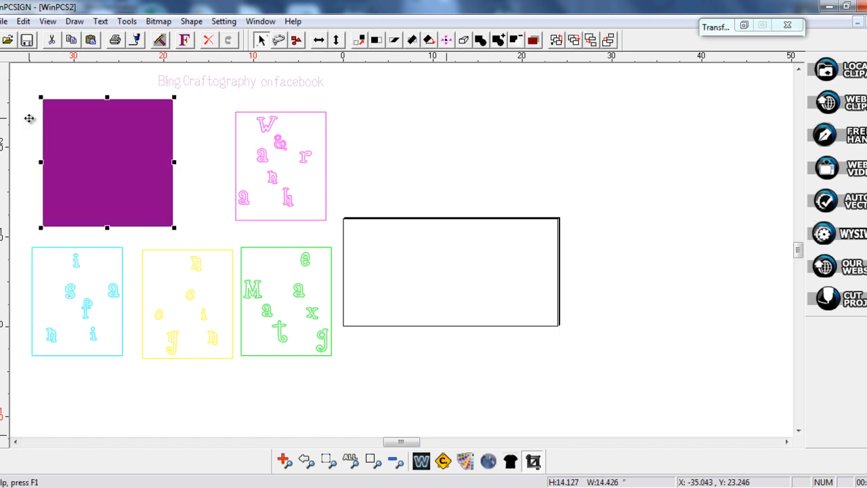
right_click(112, 167)
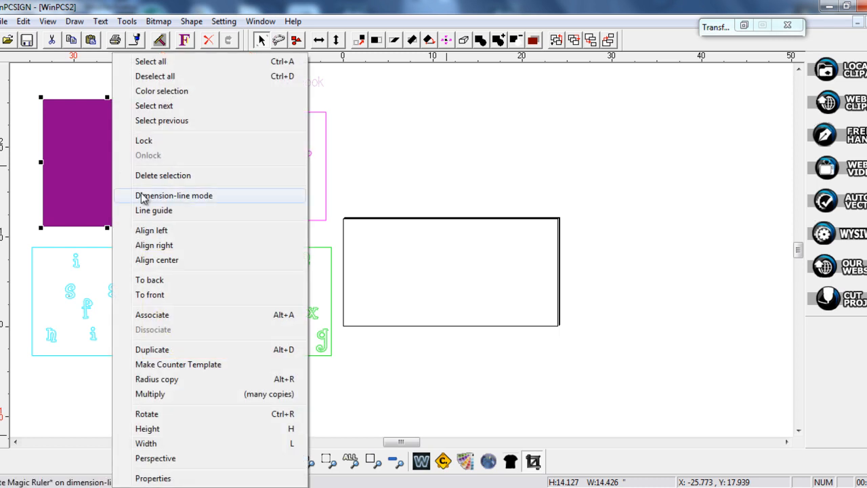
left_click(165, 284)
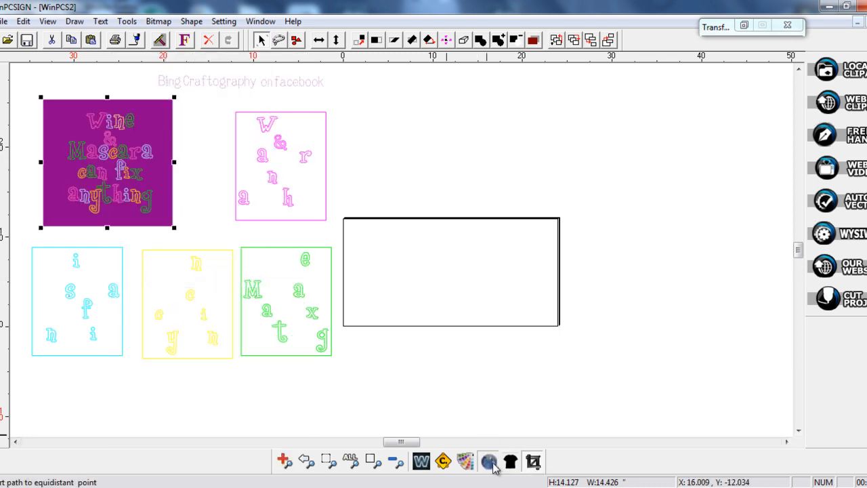
Step: Fill the rectangle behind the multicolored design with black and deselect it
left_click(0, 371)
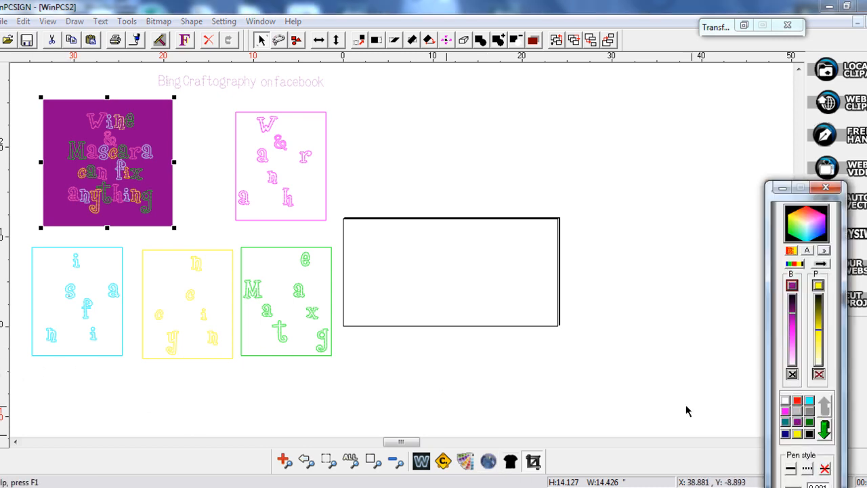
left_click_drag(772, 200, 721, 96)
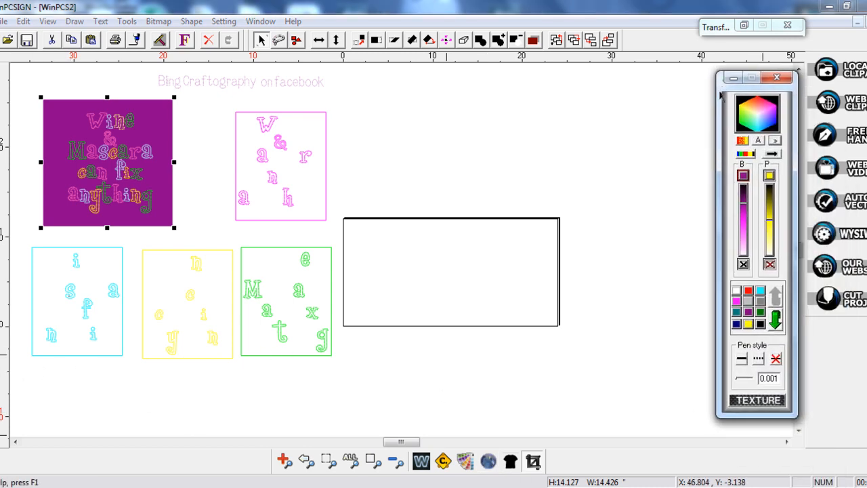
left_click(760, 324)
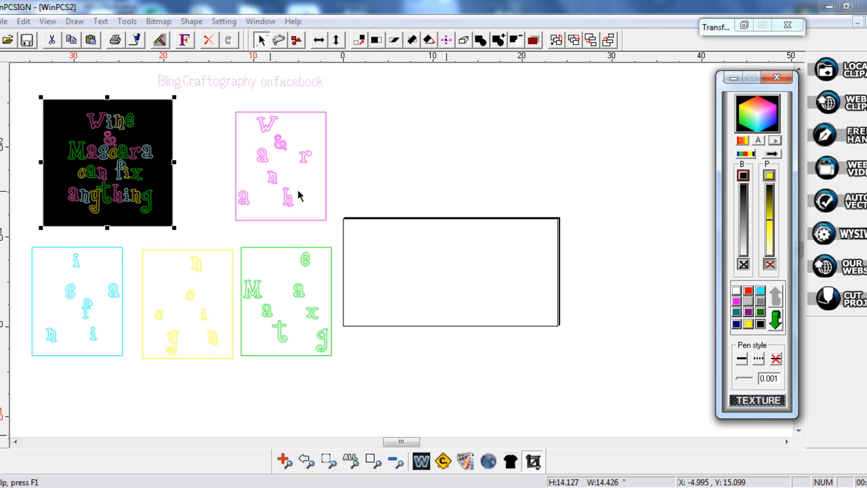
left_click(68, 83)
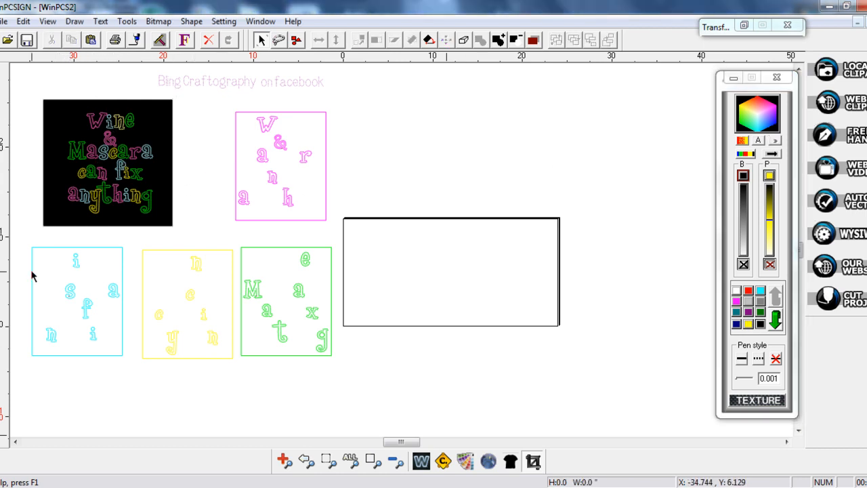
Step: Delete the multicolored design together with its black background rectangle
left_click(1, 308)
left_click_drag(37, 96, 190, 231)
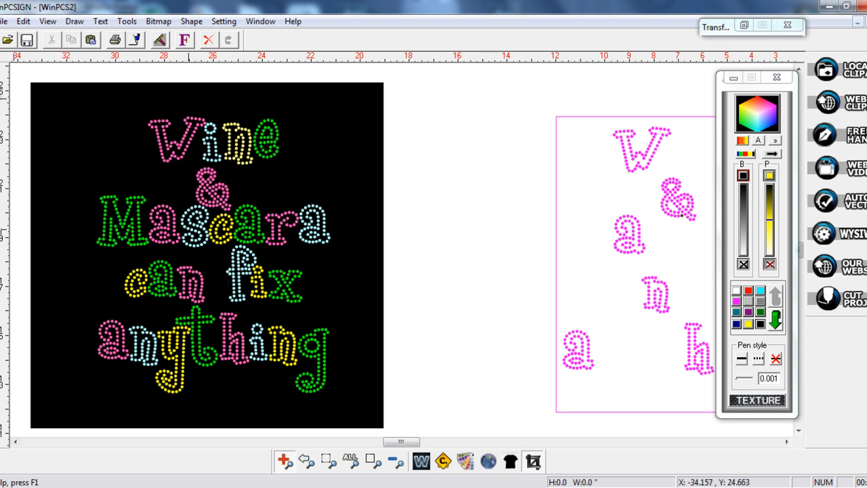
left_click(0, 90)
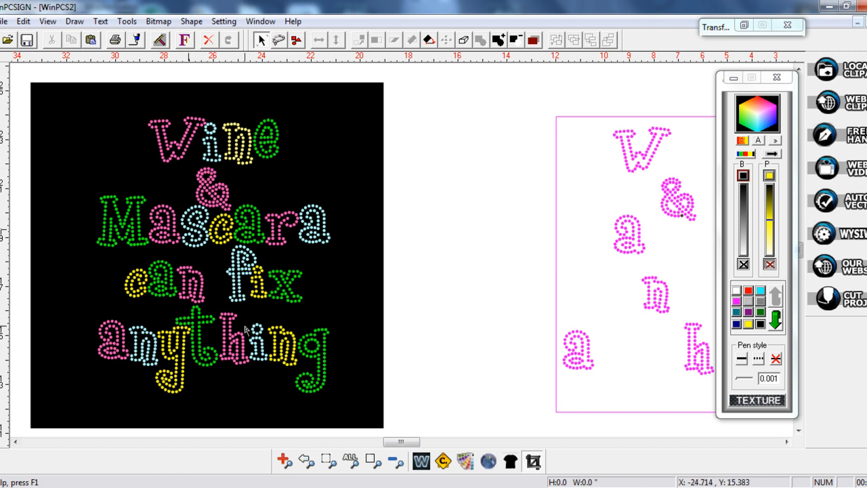
left_click(395, 463)
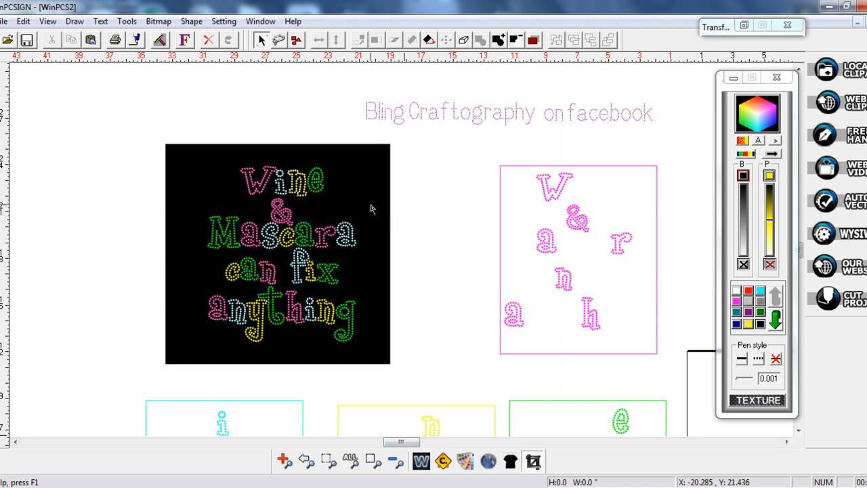
left_click_drag(145, 137, 417, 384)
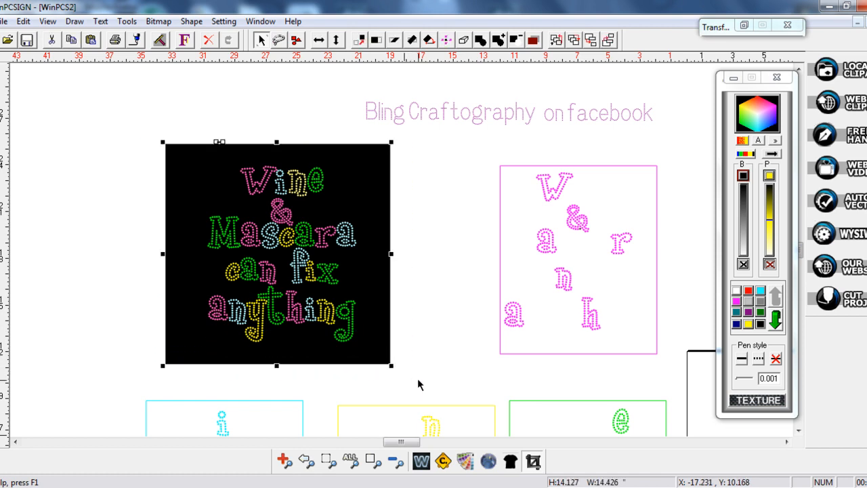
key("Delete")
Step: Move the magenta frame with its letters onto the left end of the 24 x 12 inch page
left_click_drag(414, 442, 424, 445)
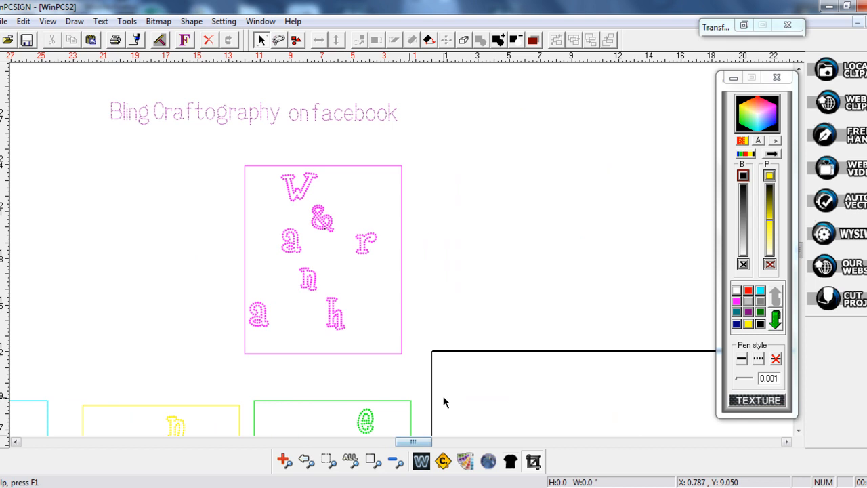
left_click(798, 430)
left_click(798, 430)
left_click(797, 431)
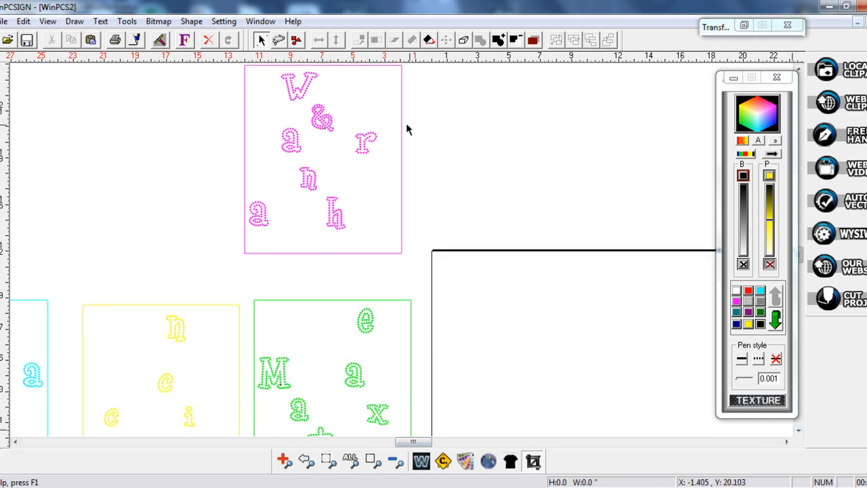
left_click(797, 70)
left_click_drag(187, 93, 460, 305)
left_click_drag(373, 256, 563, 403)
left_click(798, 430)
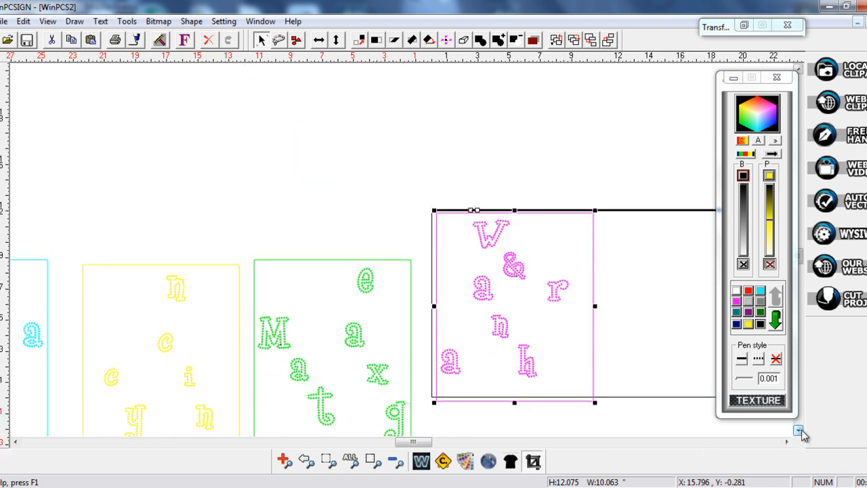
left_click(798, 430)
left_click_drag(413, 442, 417, 441)
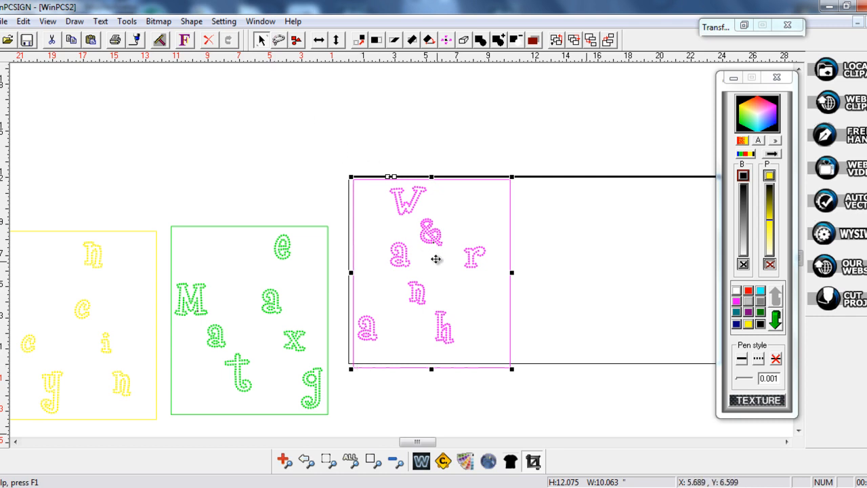
Step: Overlay the magenta layer on the cyan layer, then on the yellow layer, lining up the frames
left_click_drag(425, 441, 411, 445)
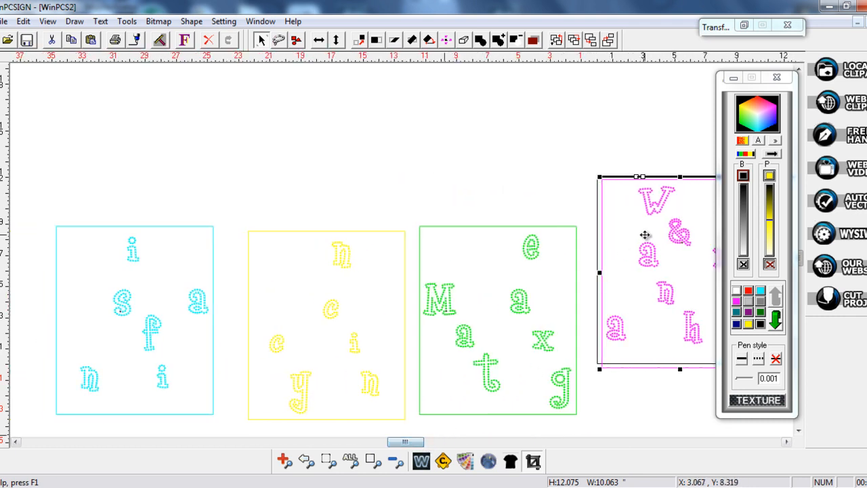
left_click_drag(675, 262, 134, 307)
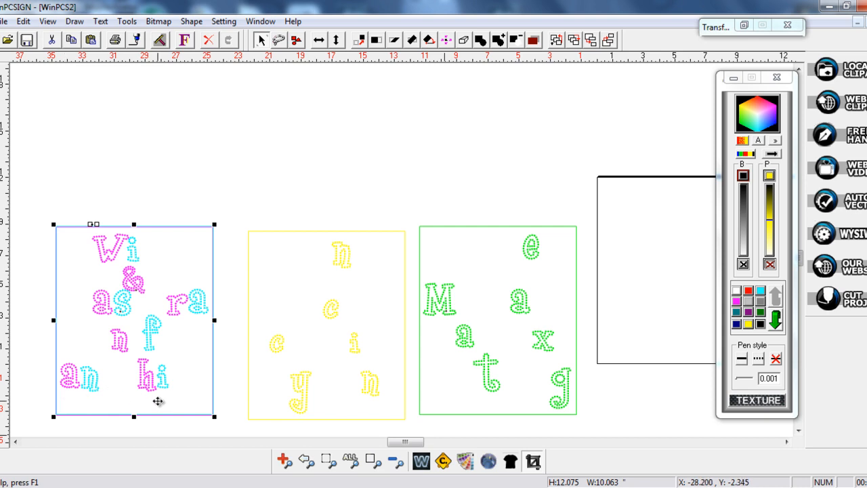
left_click_drag(172, 271, 364, 276)
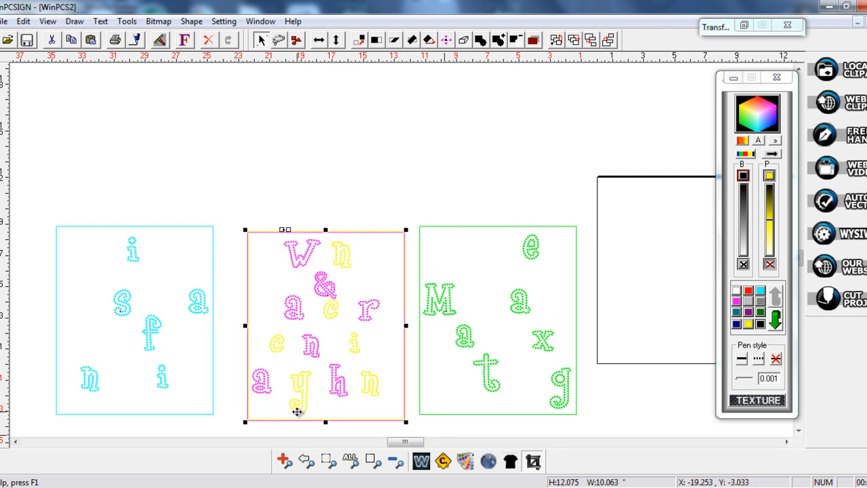
Step: Move the yellow layer out from under the magenta one and onto the left end of the page
left_click(372, 284)
left_click(396, 252)
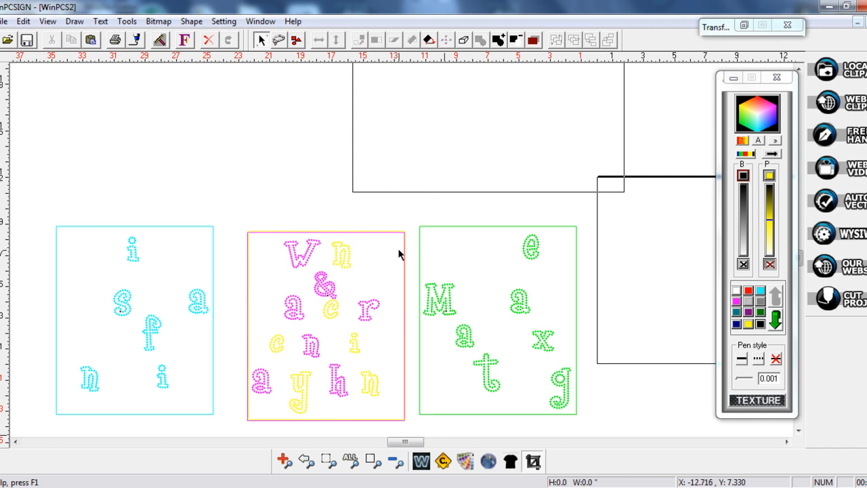
left_click(384, 246)
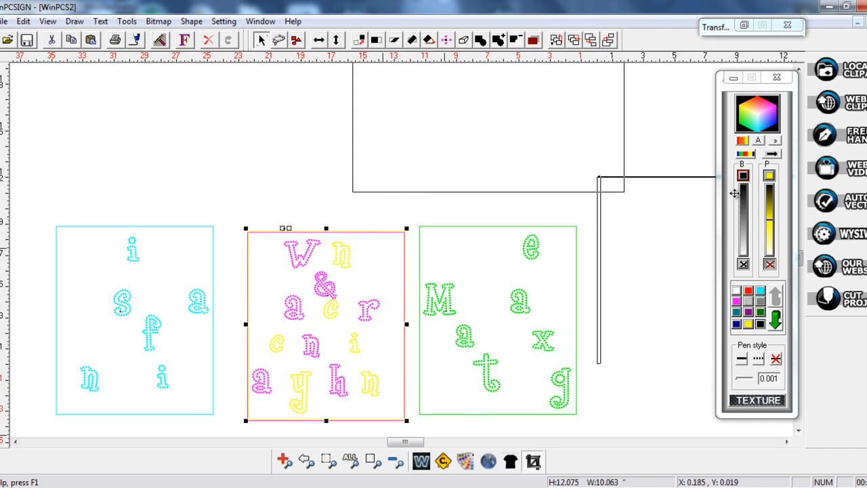
left_click_drag(735, 193, 734, 193)
left_click(501, 194)
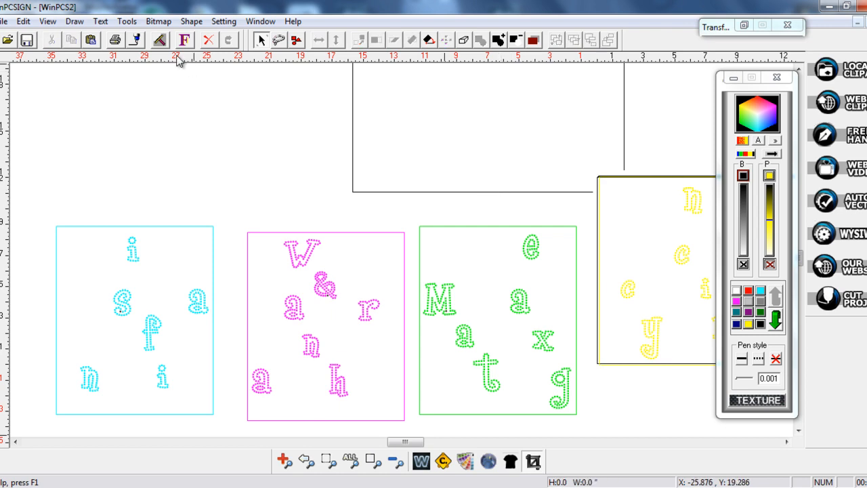
left_click(426, 222)
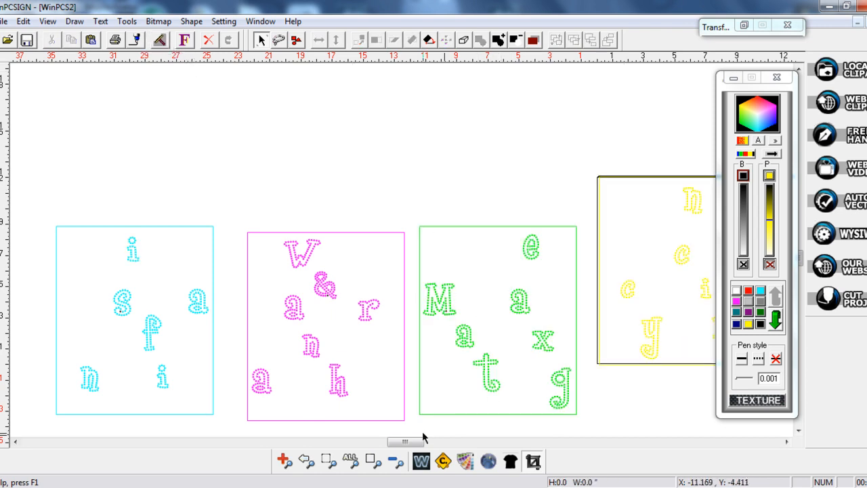
Step: Move the yellow layer off the page into the empty area above the cyan and magenta layers
left_click_drag(409, 443, 580, 195)
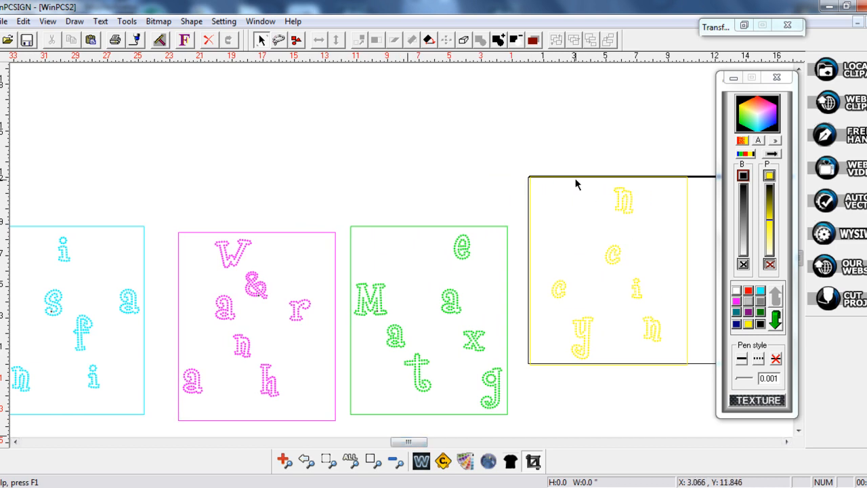
left_click(683, 245)
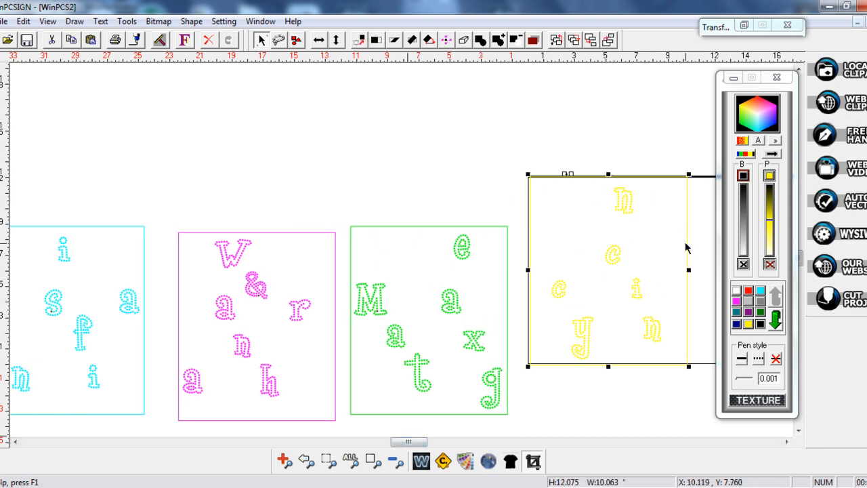
left_click_drag(589, 236, 194, 90)
left_click(307, 237)
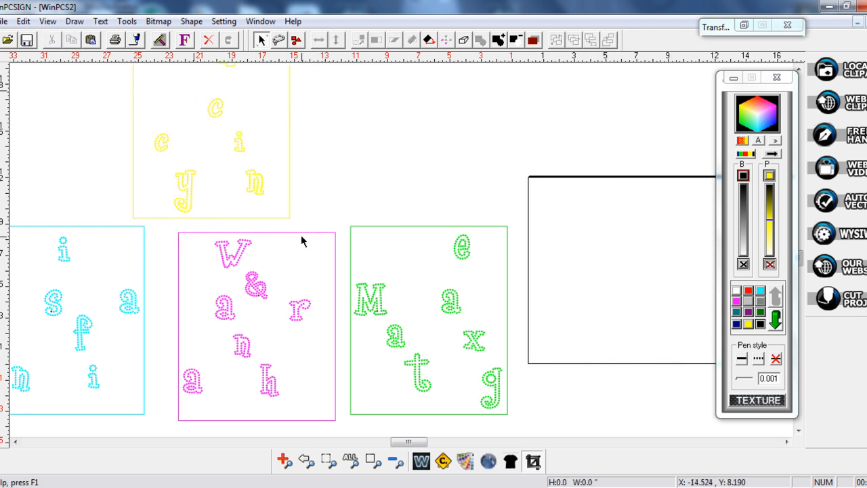
Step: Place the magenta layer in the page's lower-left corner, rotated 90 degrees counterclockwise
left_click(301, 242)
left_click_drag(281, 282, 629, 229)
left_click_drag(414, 444, 427, 443)
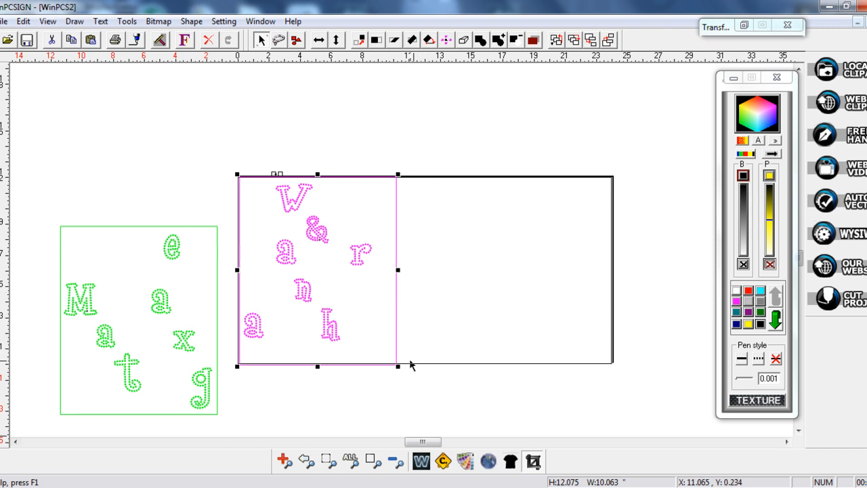
left_click_drag(238, 366, 393, 336)
left_click_drag(303, 290, 317, 301)
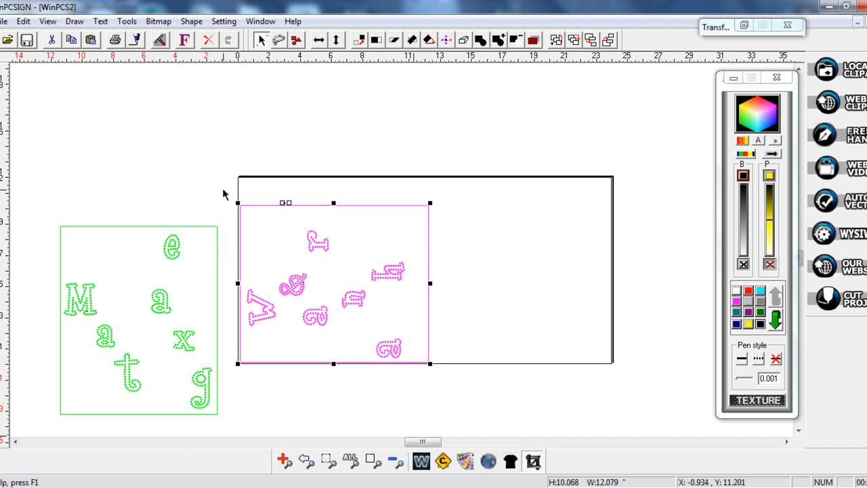
Step: Place the cyan layer on the page directly right of the magenta layer, rotated 90 degrees counterclockwise
left_click_drag(421, 444, 399, 443)
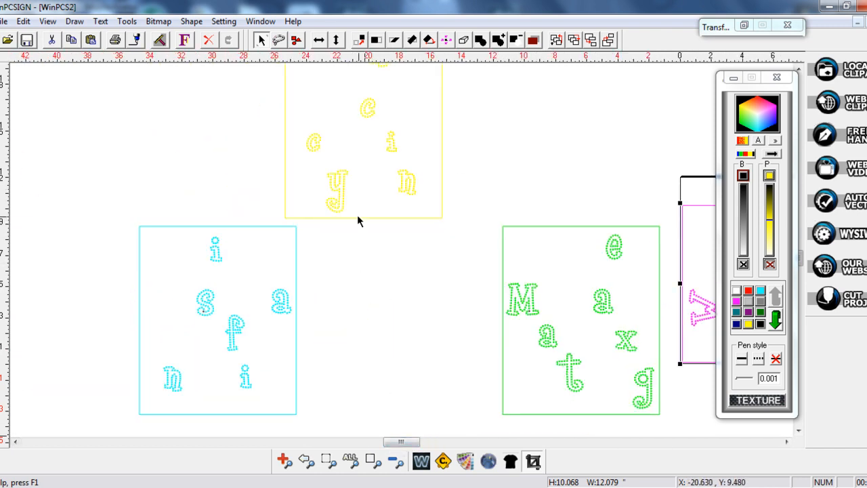
left_click(294, 238)
left_click_drag(275, 245, 744, 221)
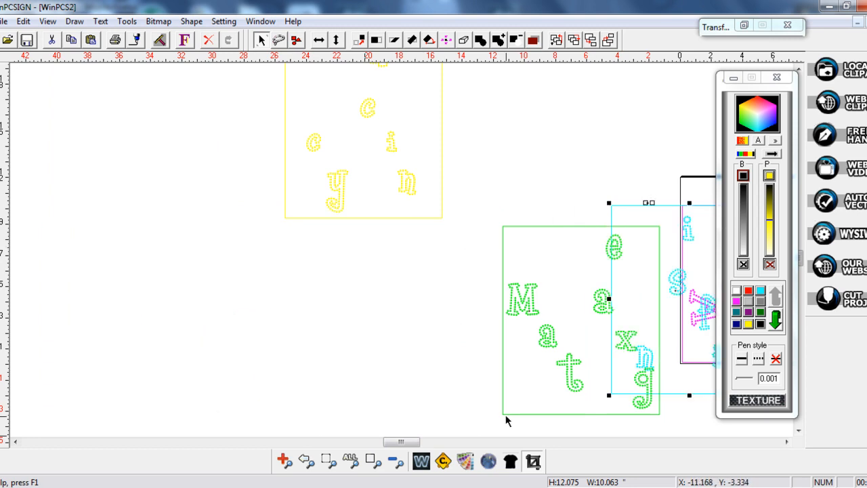
left_click_drag(400, 444, 421, 443)
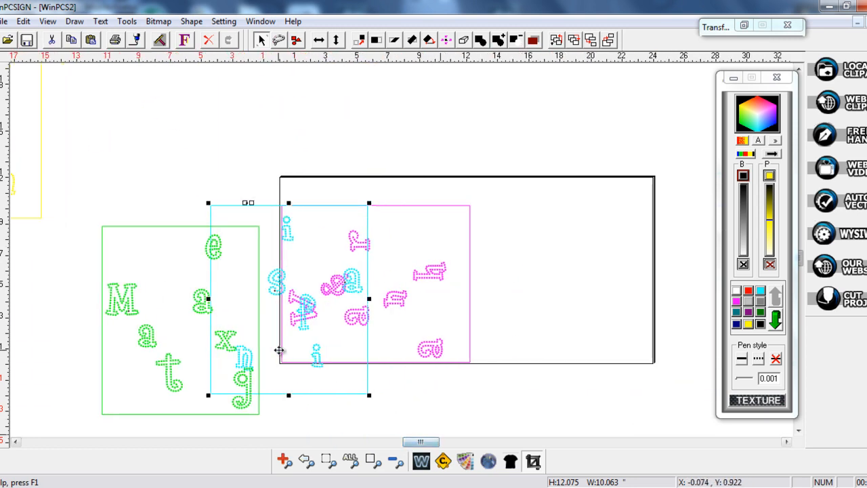
left_click_drag(507, 352, 553, 325)
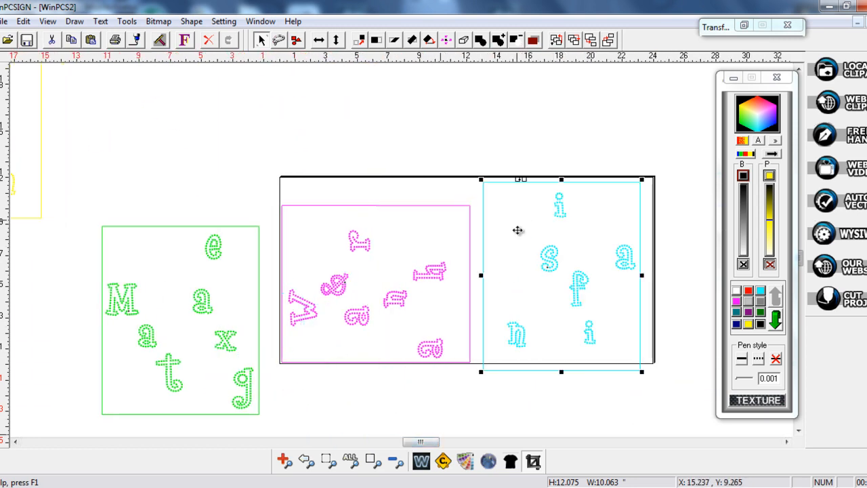
left_click_drag(487, 366, 641, 344)
left_click_drag(549, 291, 555, 300)
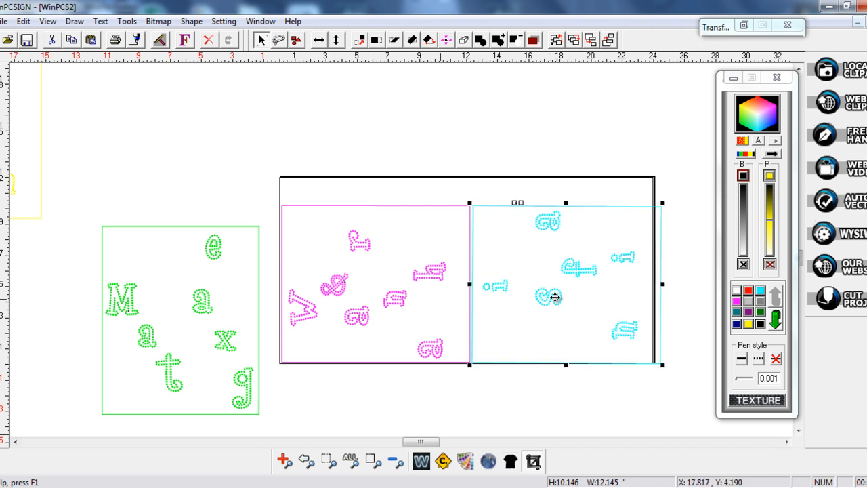
Step: Set the sign page width to 26 inches
left_click(228, 22)
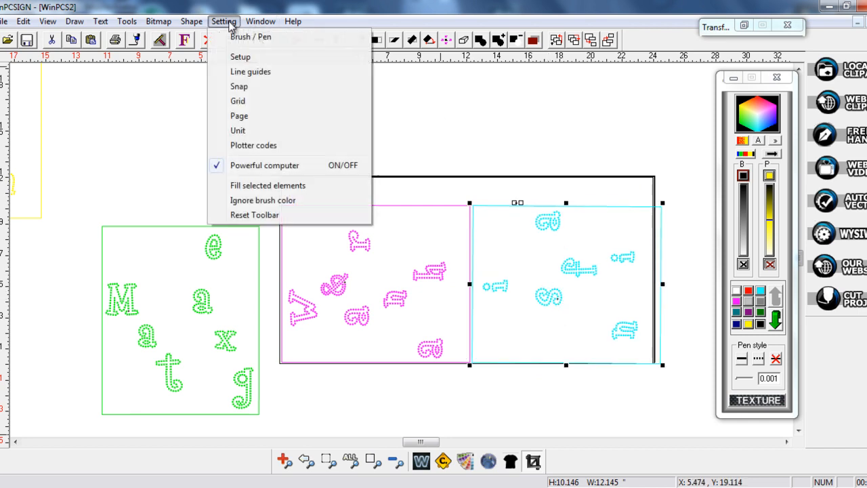
left_click(243, 117)
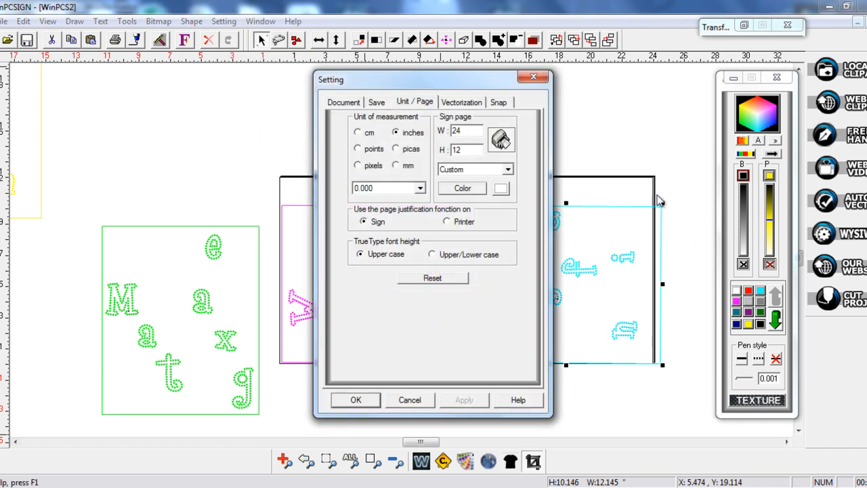
left_click_drag(464, 130, 450, 133)
type("26")
left_click(358, 401)
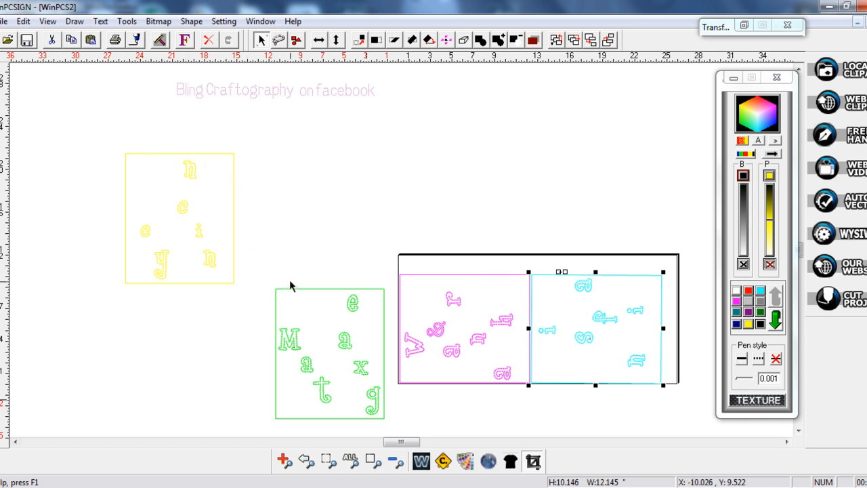
Step: Fill the "Bling Craftography on facebook" text above the layers with red
left_click_drag(162, 76, 413, 122)
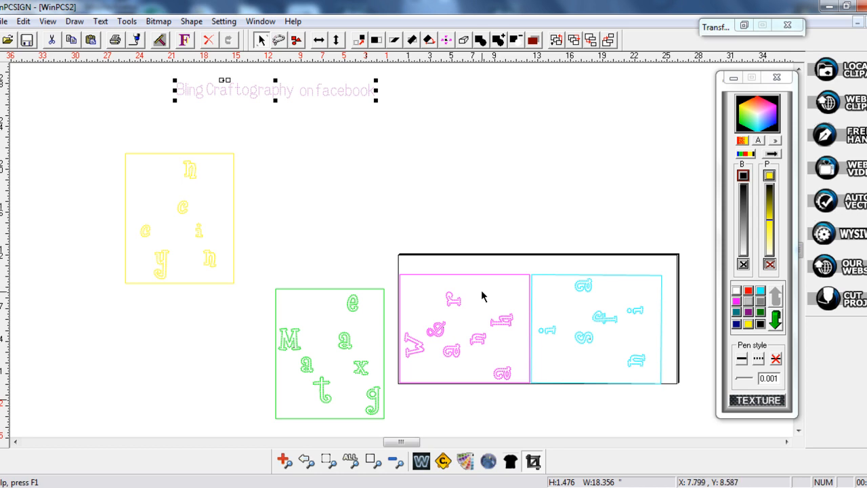
left_click(748, 291)
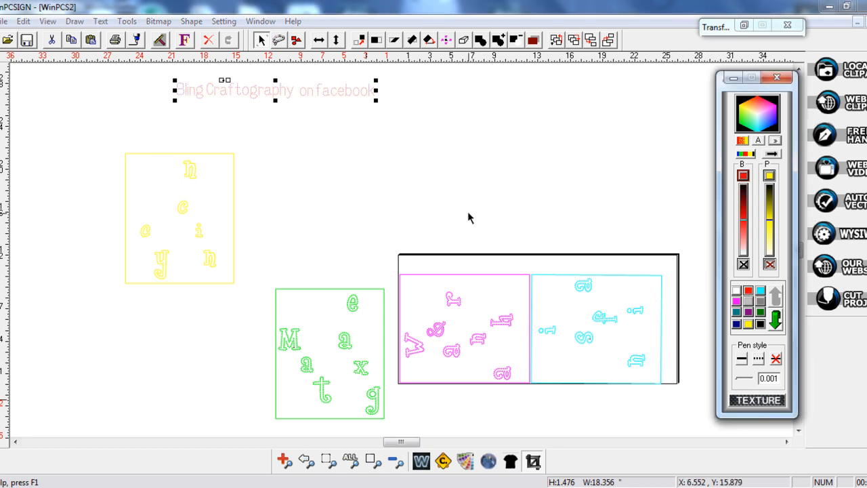
left_click(392, 266)
Step: Duplicate the magenta and cyan layers together and place the copies in the empty area above the page
left_click_drag(393, 264, 695, 407)
right_click(626, 369)
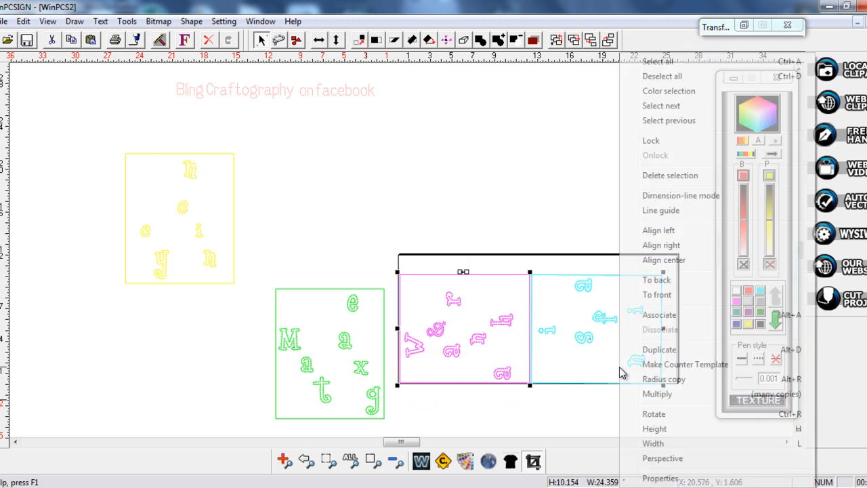
left_click(654, 359)
left_click(565, 181)
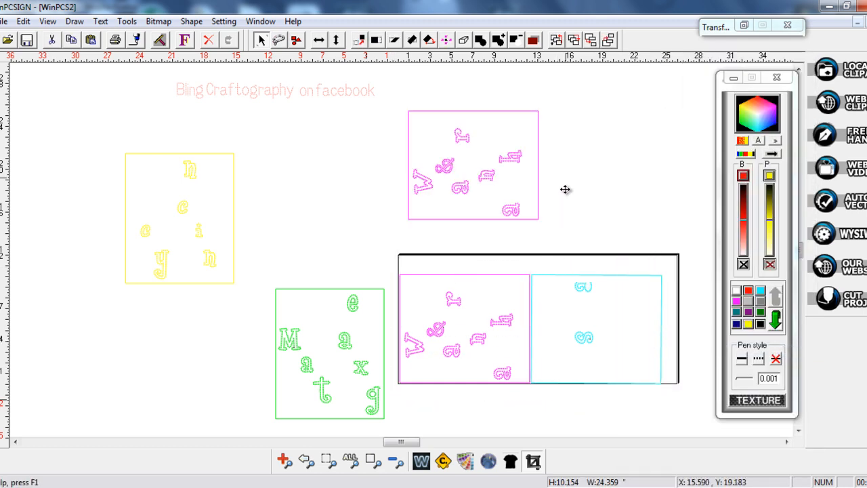
Step: Fill the magenta and cyan layers on the page with dark blue, remove their outlines, and check them in wireframe view
left_click_drag(394, 266, 683, 405)
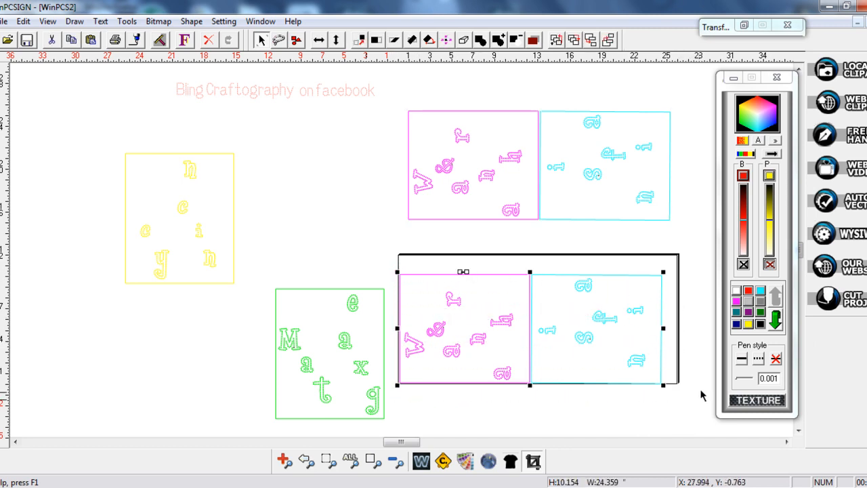
left_click(736, 324)
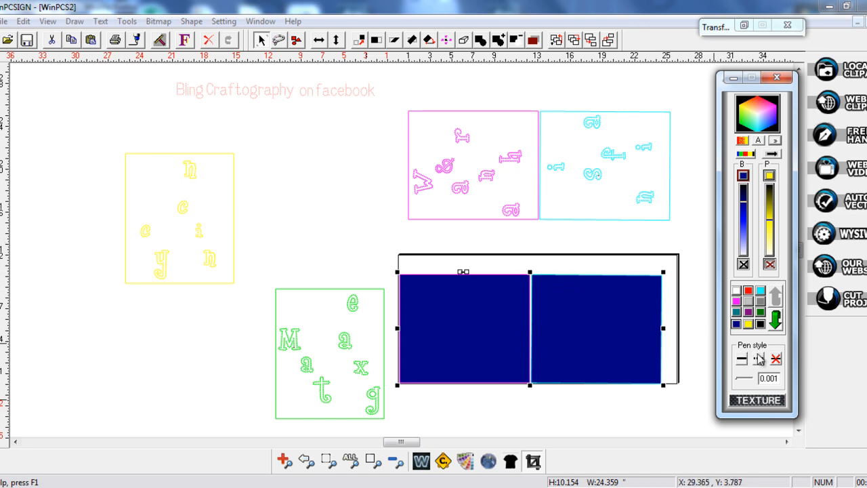
left_click(775, 359)
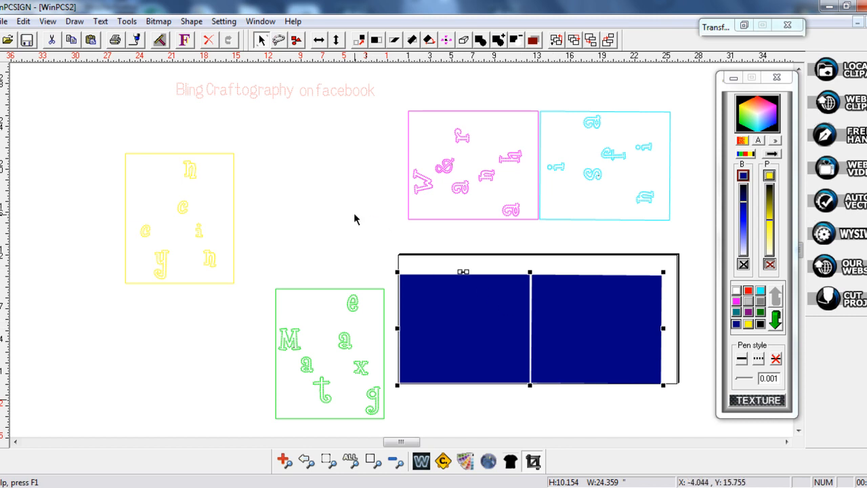
left_click(421, 462)
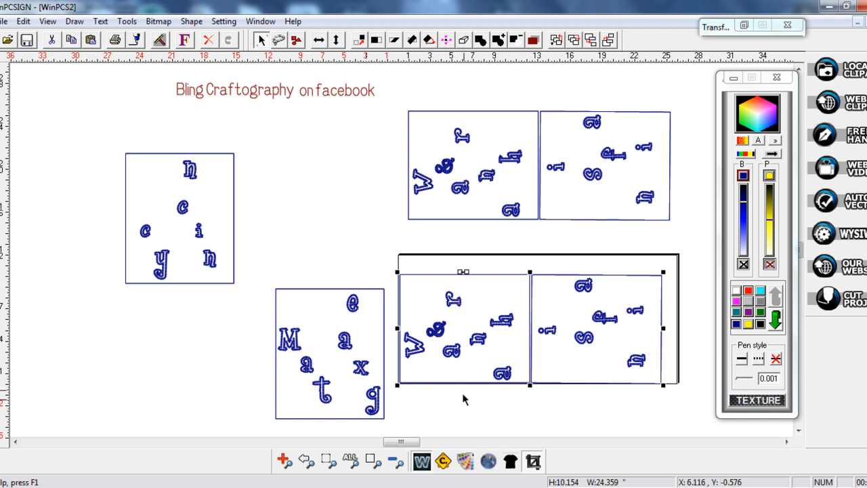
left_click(422, 464)
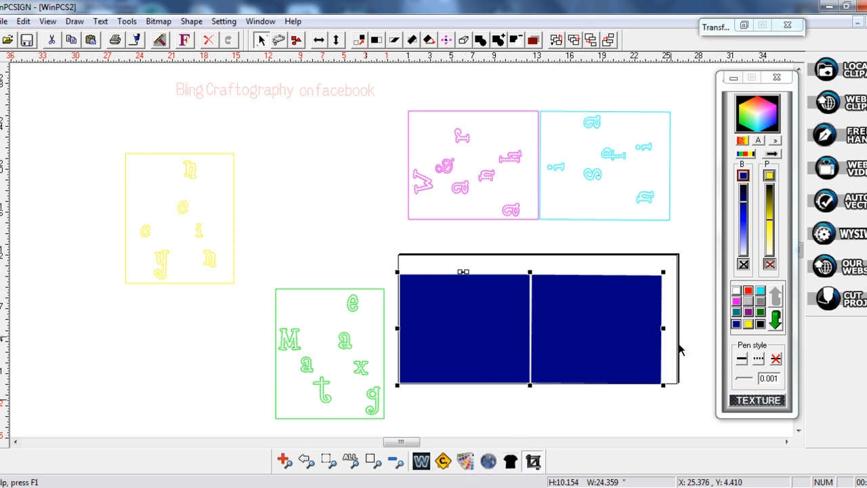
Step: Delete the dark blue filled pair and move the magenta and cyan copies down onto the page
left_click_drag(528, 334, 101, 389)
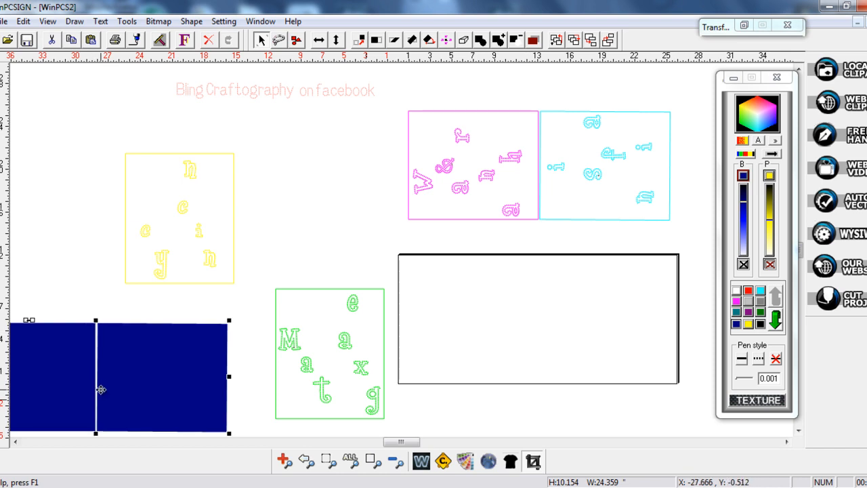
key("Delete")
left_click_drag(397, 94, 691, 234)
left_click_drag(620, 204, 596, 356)
Step: Move the cyan layer off the page to just above the green layer and select the magenta layer
left_click(373, 228)
left_click_drag(529, 254, 689, 402)
left_click_drag(584, 350, 321, 225)
left_click(390, 271)
left_click_drag(389, 268, 561, 416)
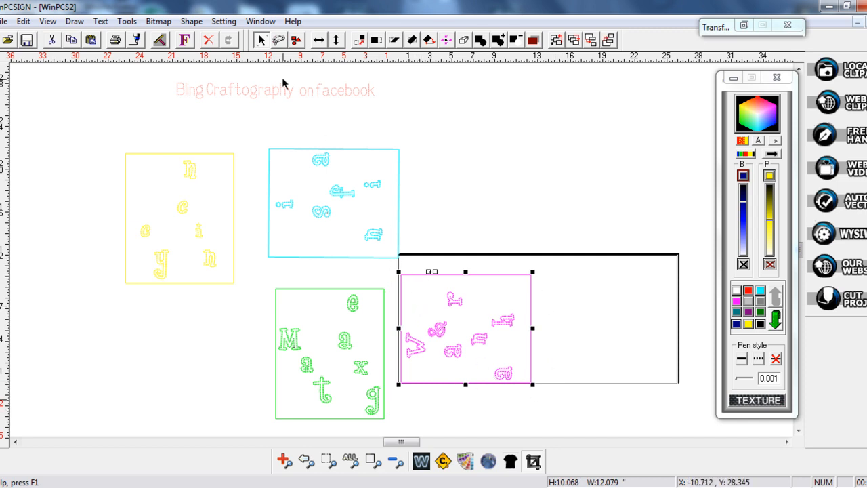
left_click(138, 42)
left_click(476, 286)
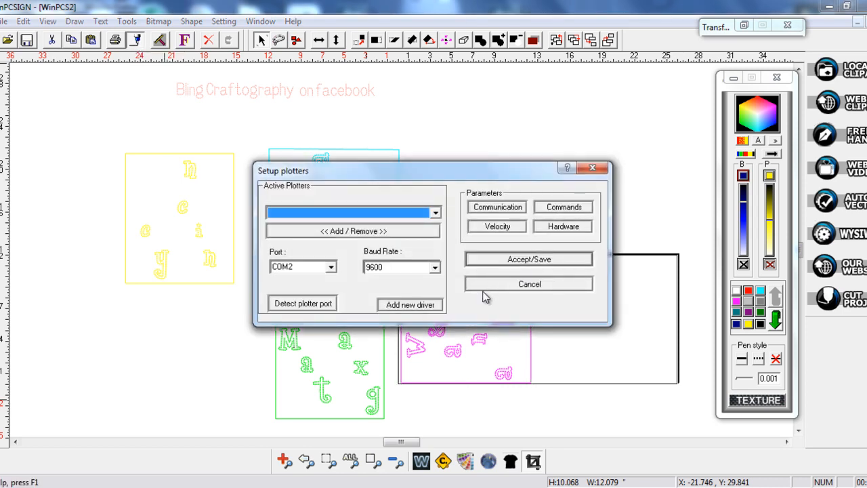
left_click(514, 287)
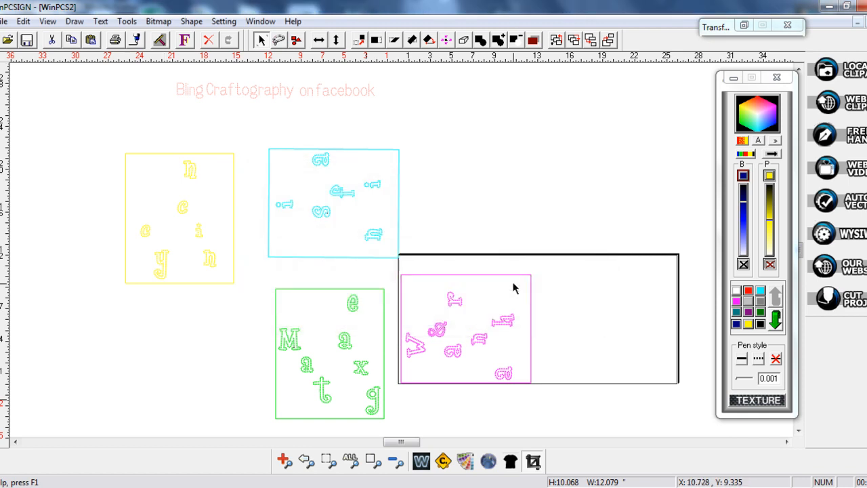
Step: Start the cut command and open the list for adding or removing active plotters in the plotter setup
left_click(136, 40)
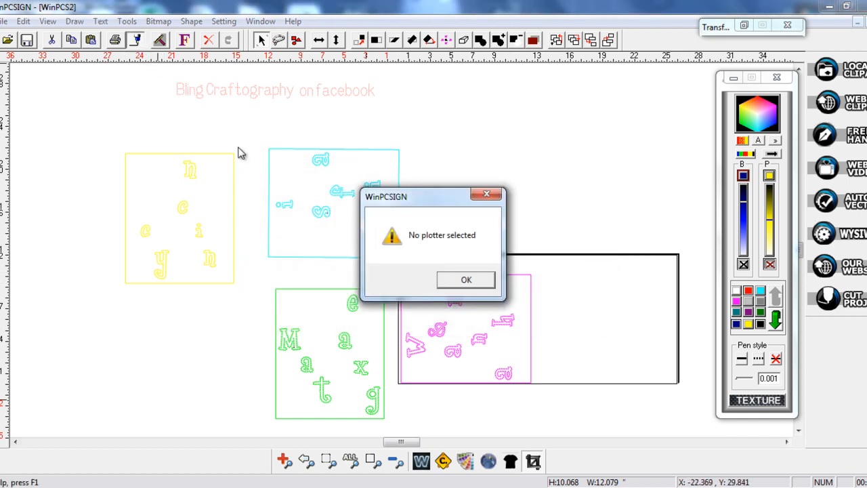
left_click(470, 281)
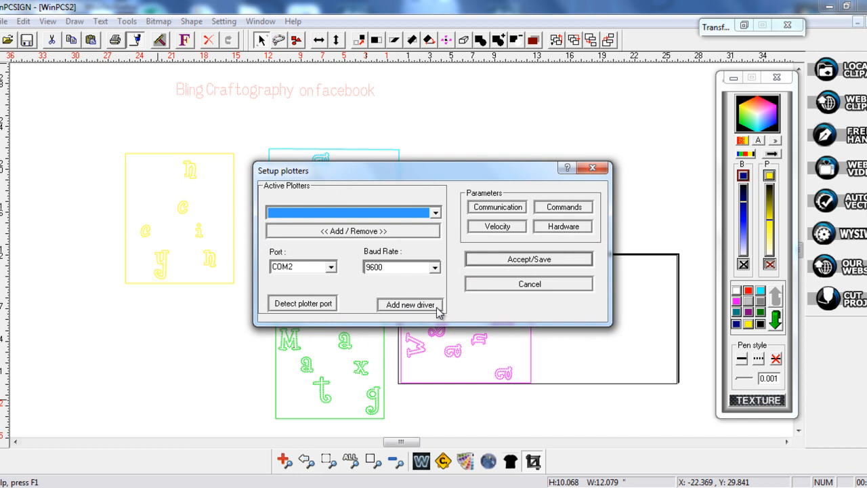
left_click(436, 214)
left_click(435, 214)
left_click(392, 234)
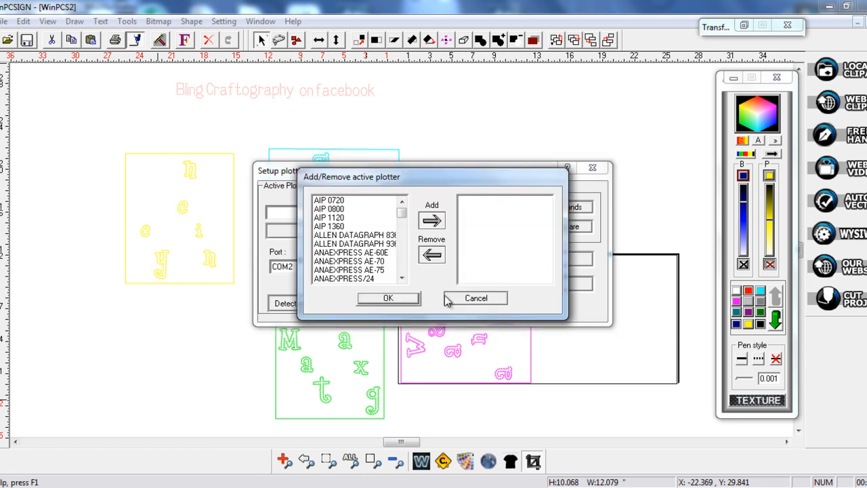
Step: Add GCC EXPERT 24 to the active plotters and save the plotter setup
left_click_drag(403, 214, 405, 232)
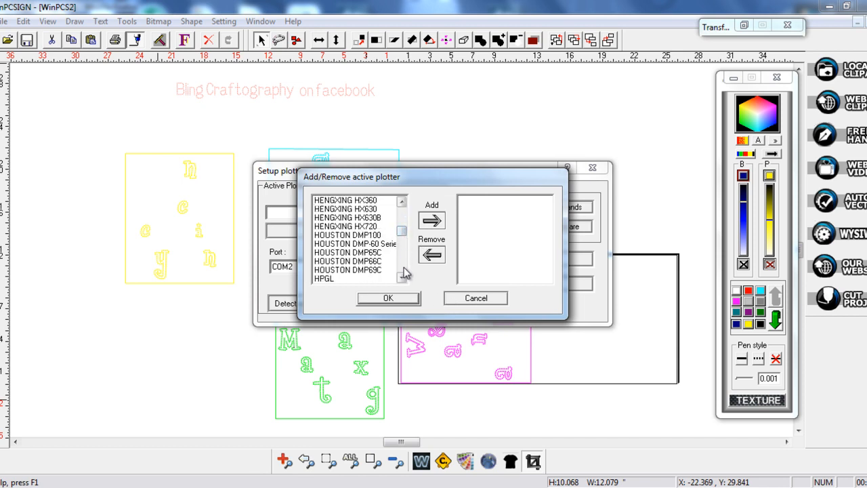
left_click(401, 203)
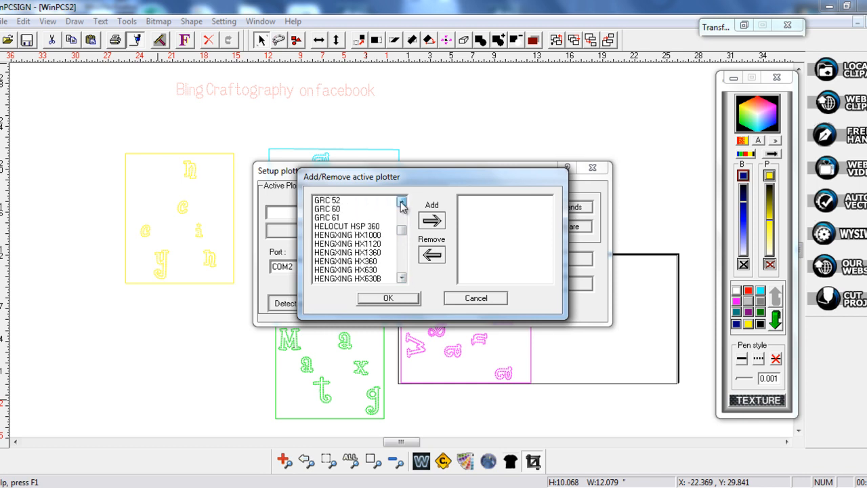
left_click_drag(401, 202, 401, 202)
left_click_drag(400, 203, 400, 203)
left_click_drag(402, 278, 402, 279)
left_click(360, 236)
left_click(427, 221)
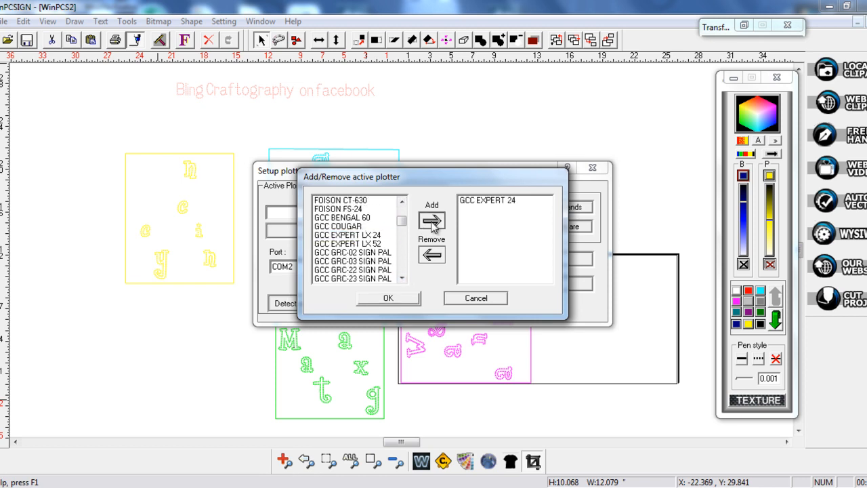
left_click(413, 300)
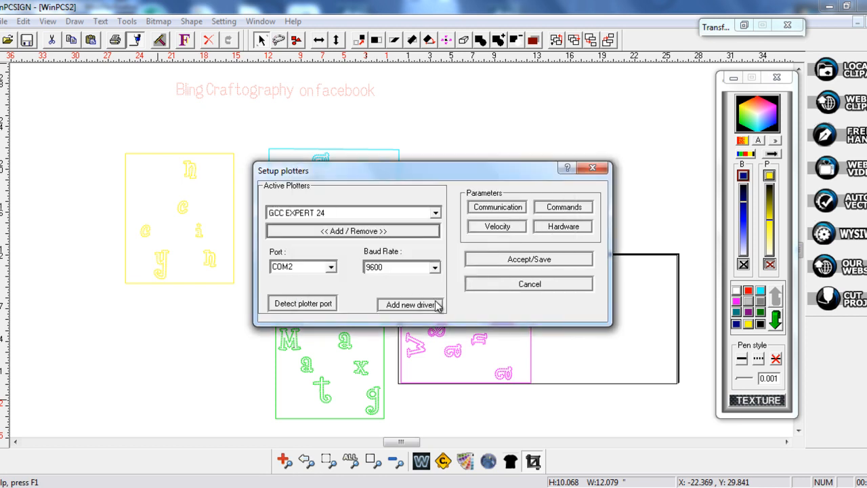
left_click(505, 259)
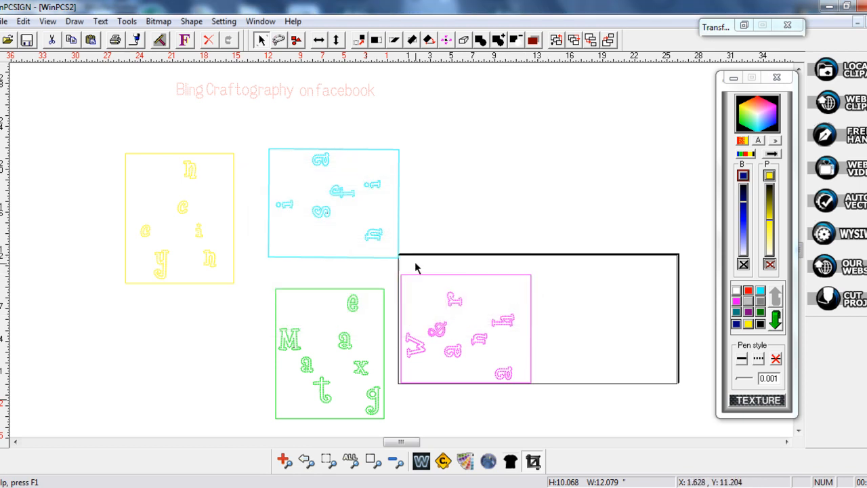
Step: Open the cutting control panel for the magenta layer and isolate magenta as the color to cut
left_click_drag(397, 264, 556, 370)
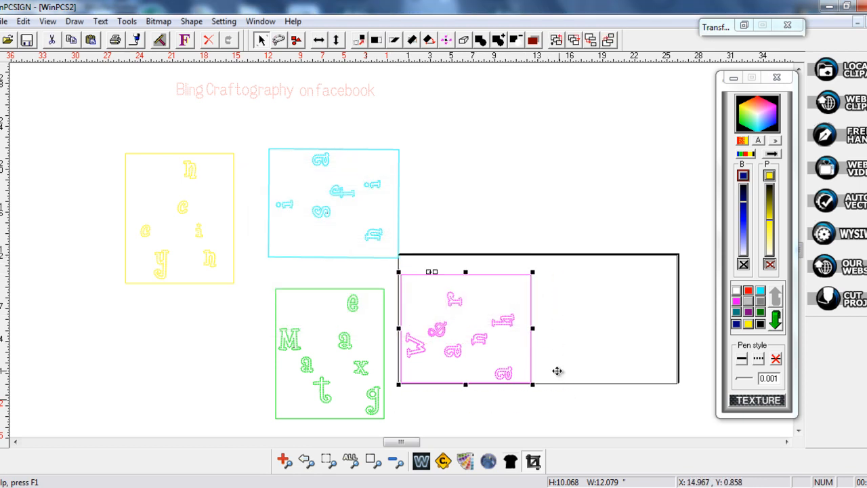
left_click(136, 40)
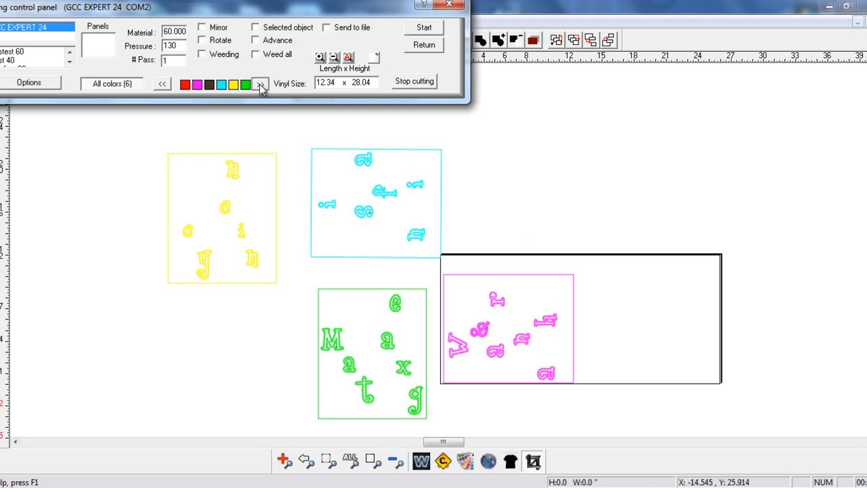
left_click(197, 84)
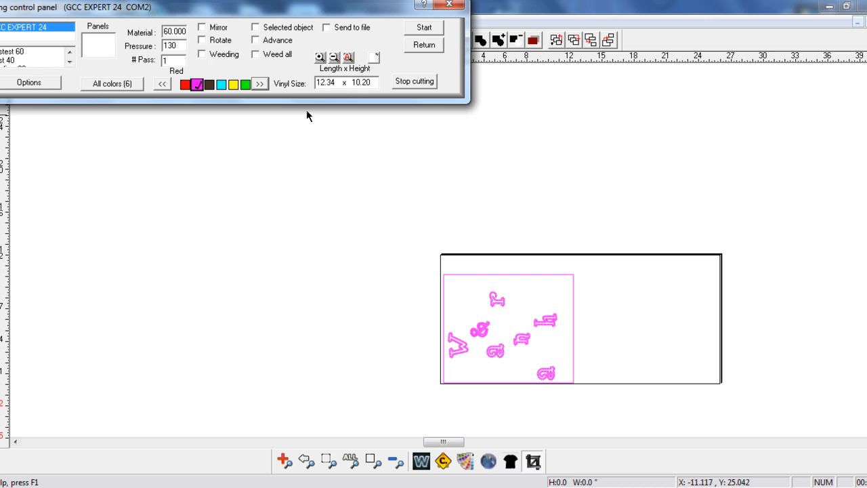
Step: Preview the red, black, cyan, yellow and green cuts one by one, finish on magenta, and leave the cutting control panel
left_click(184, 84)
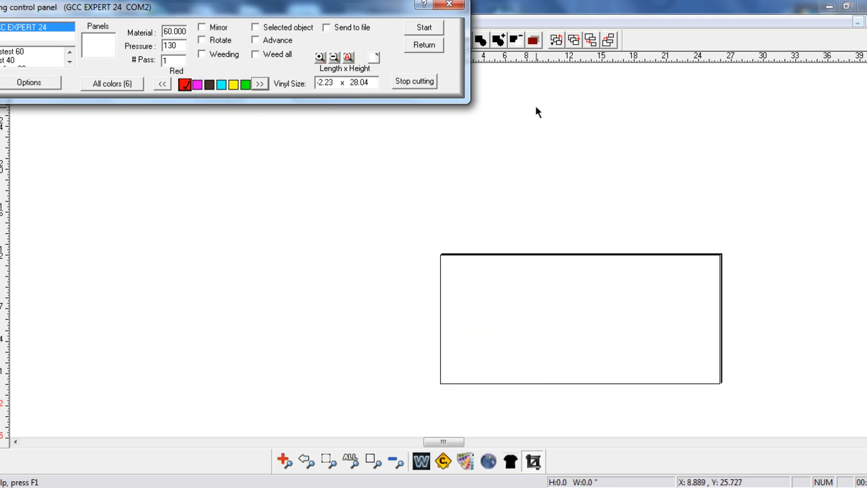
left_click(866, 193)
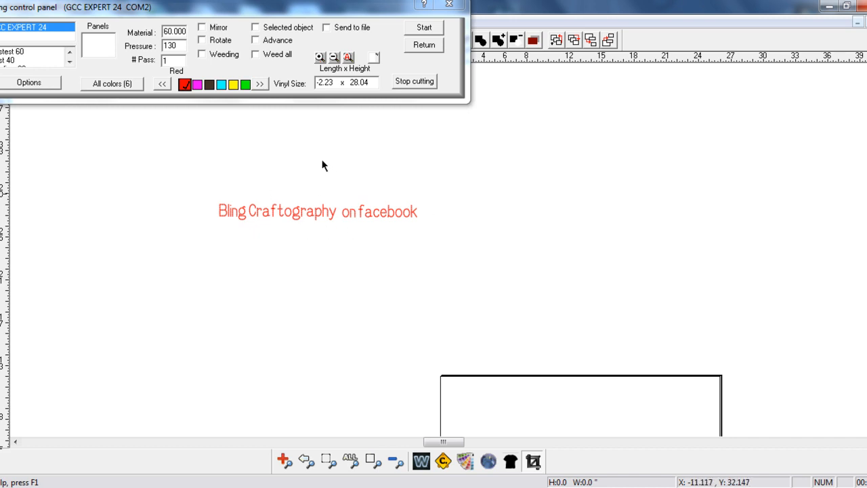
left_click(209, 85)
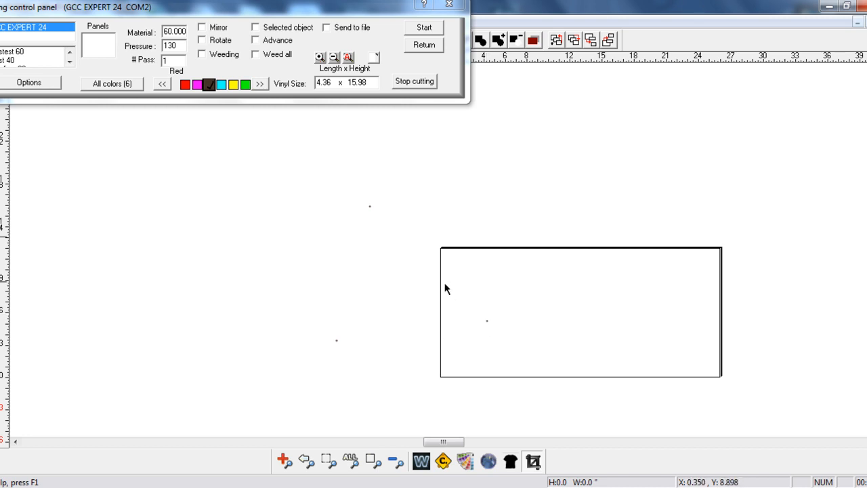
left_click(223, 89)
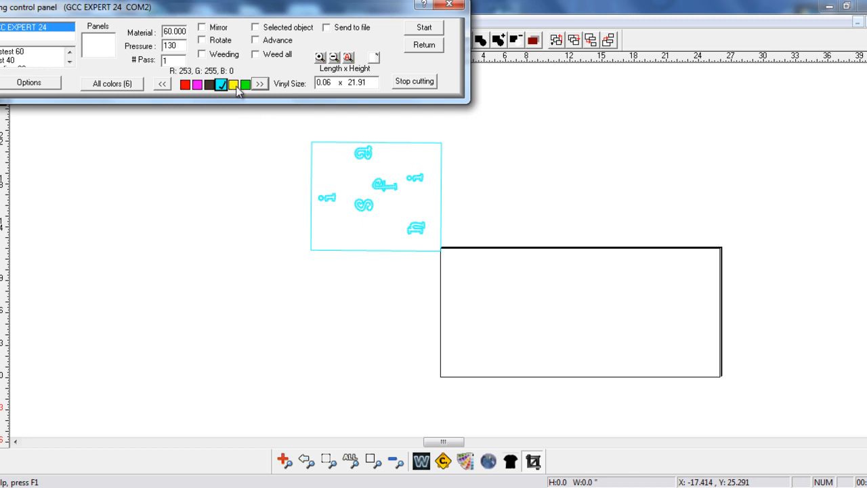
left_click(235, 86)
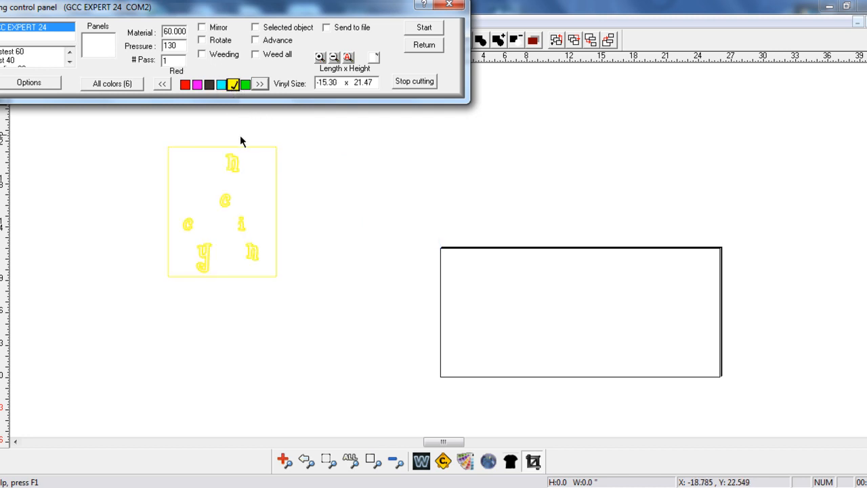
left_click(247, 86)
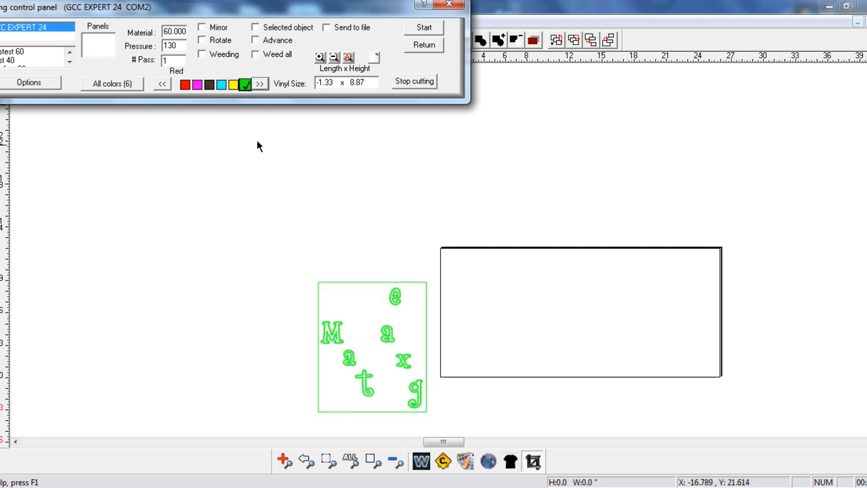
left_click(197, 85)
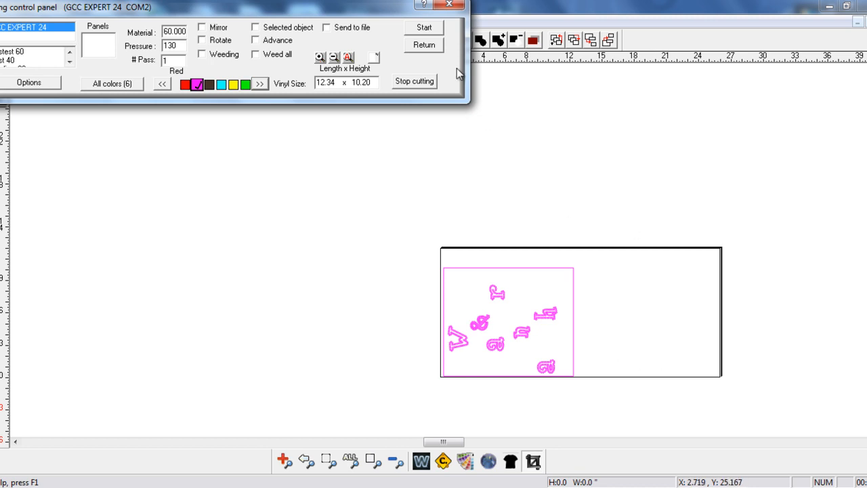
left_click(427, 48)
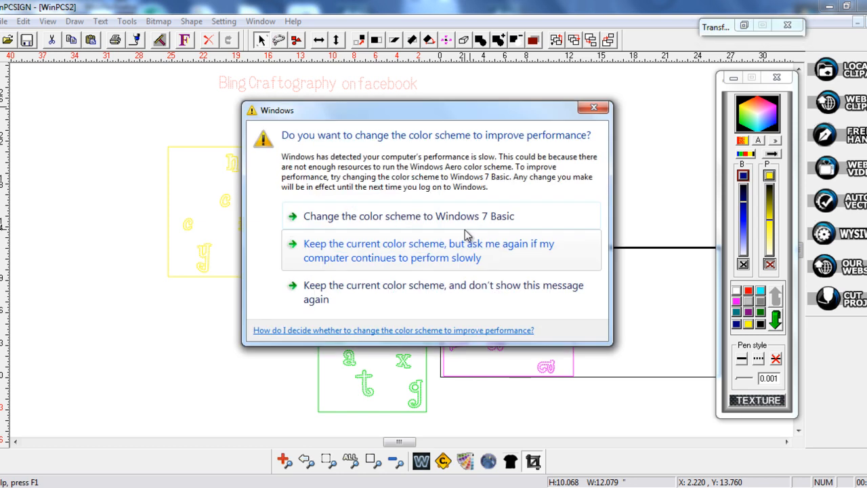
Step: Dismiss the Windows color scheme dialog without choosing an option
left_click(593, 107)
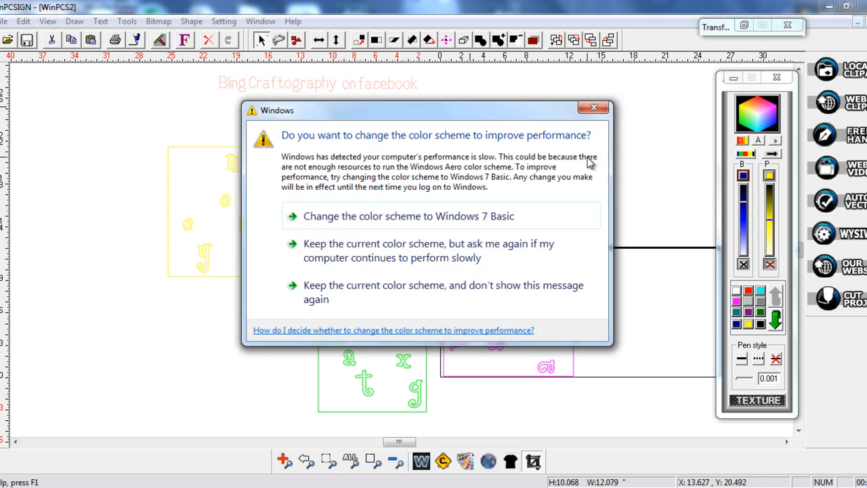
left_click(594, 107)
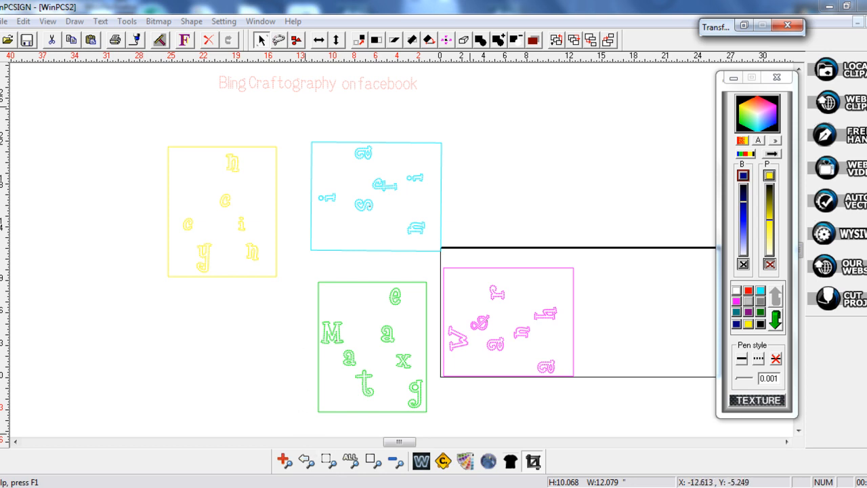
left_click(506, 486)
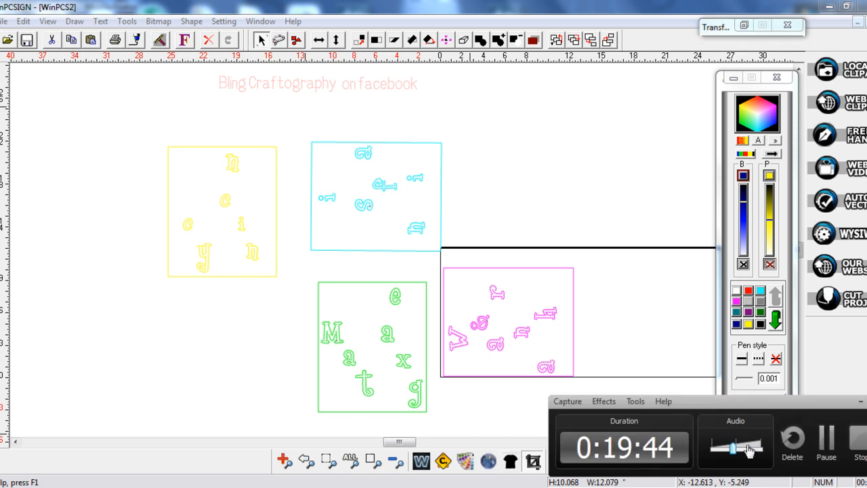